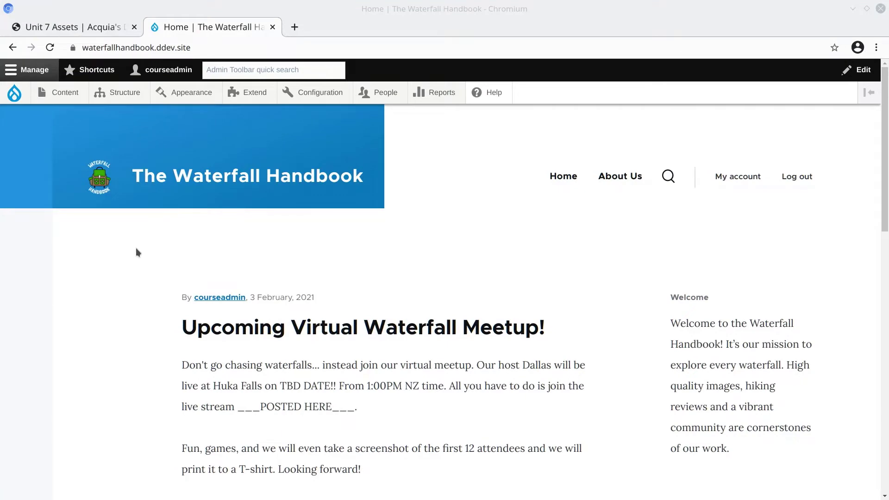
Look over the site's content list, then return to the home page.
scroll(136, 253, down, 6)
scroll(134, 275, up, 5)
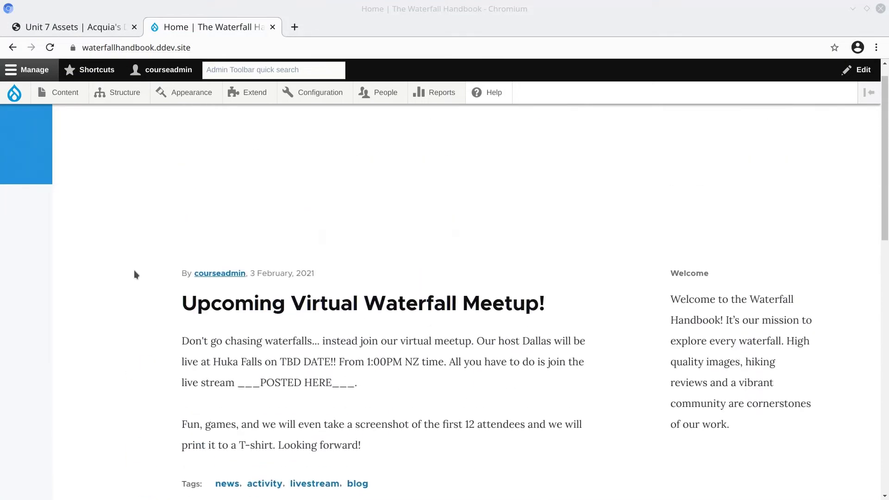
click(65, 92)
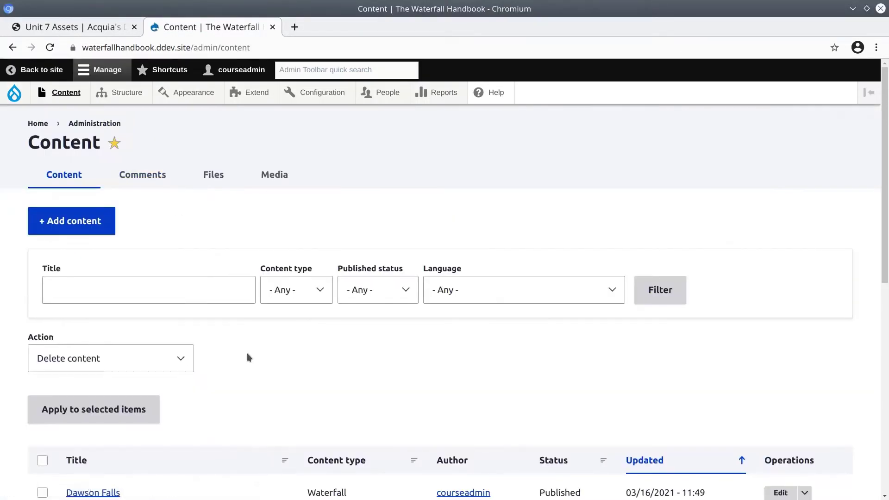
scroll(254, 364, down, 7)
scroll(269, 407, up, 4)
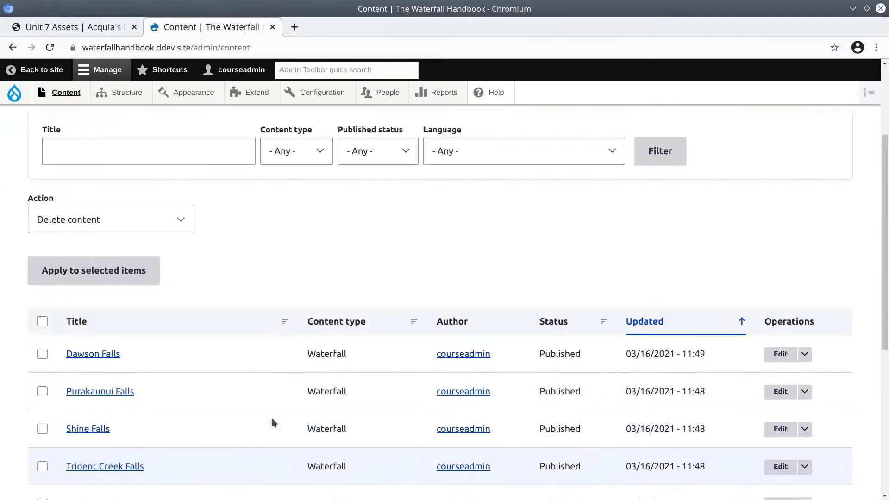
scroll(271, 419, up, 3)
click(39, 125)
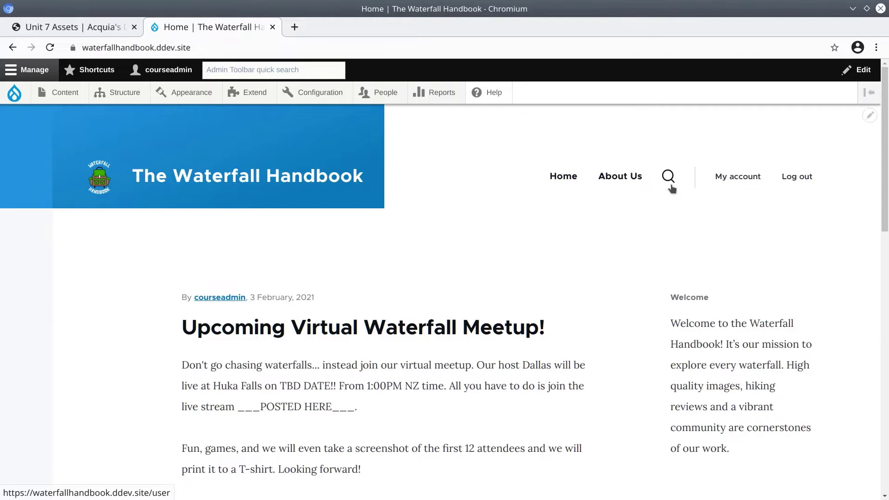
Glance at the main navigation block's edit options, then open Structure > Menus in a new tab.
click(642, 161)
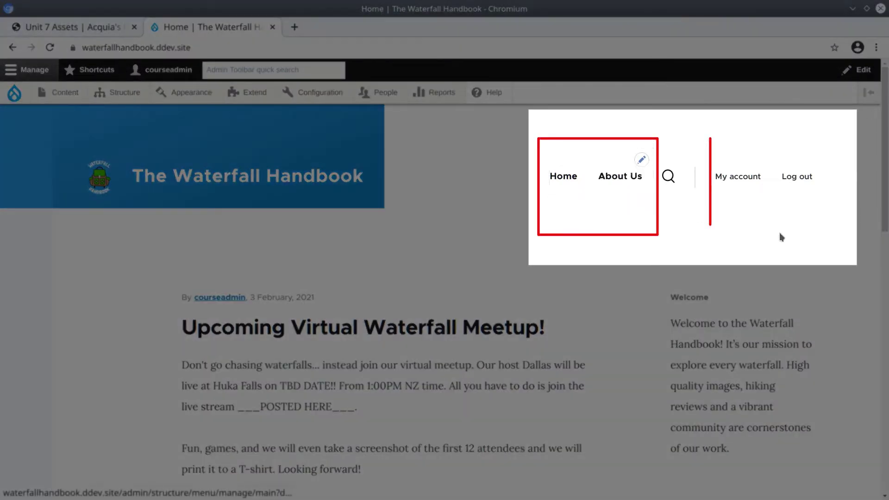
click(800, 156)
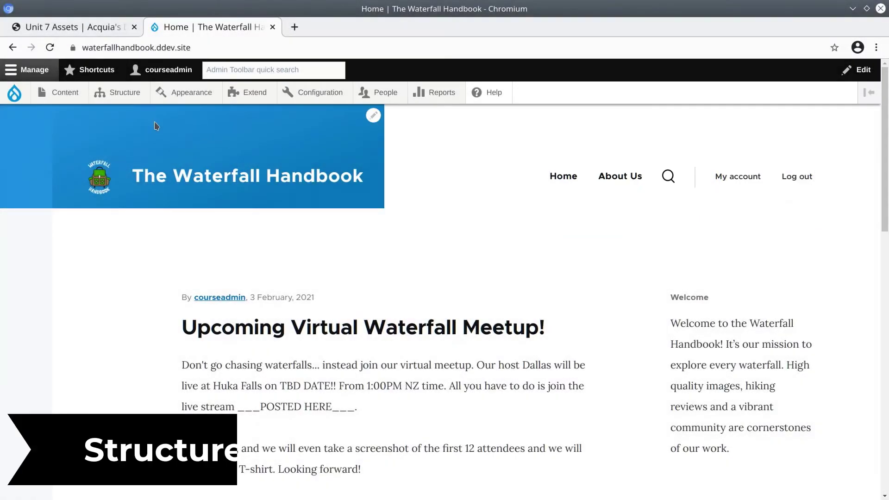
mouse_move(119, 255)
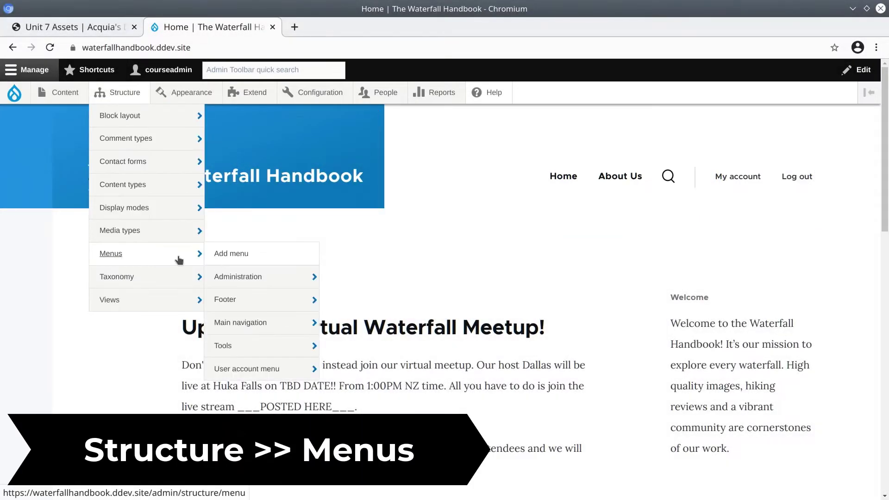
mouse_move(250, 279)
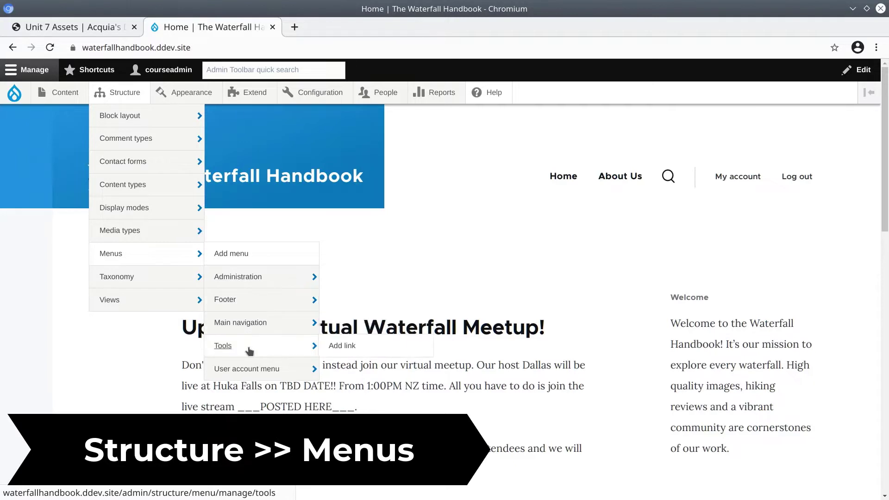
right_click(116, 260)
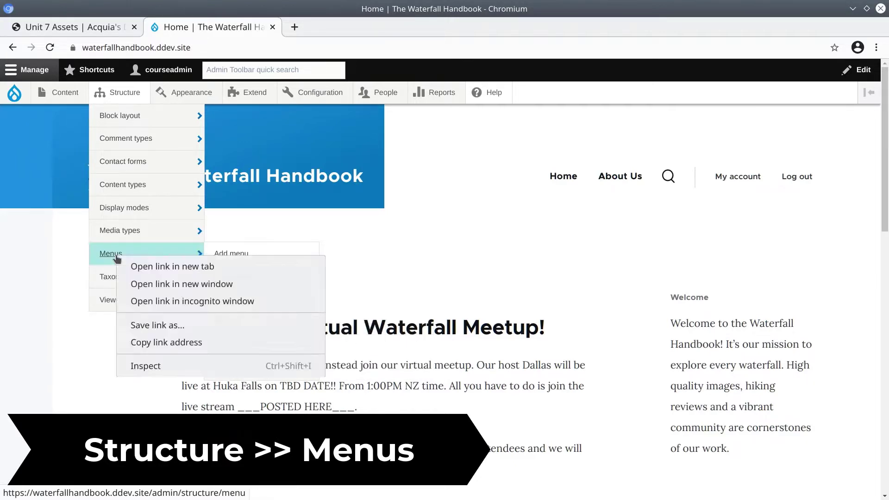
click(151, 268)
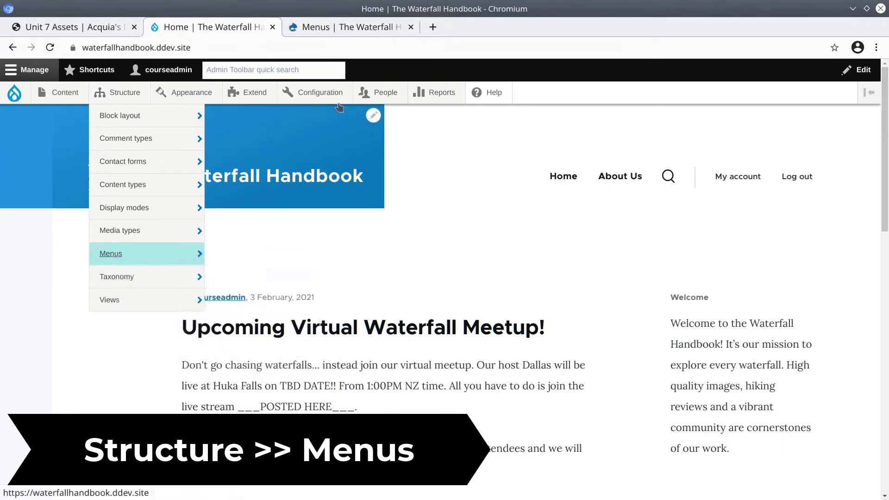
Switch to the Menus tab and review the Main navigation description, 'Site section links'.
click(336, 28)
scroll(459, 252, down, 1)
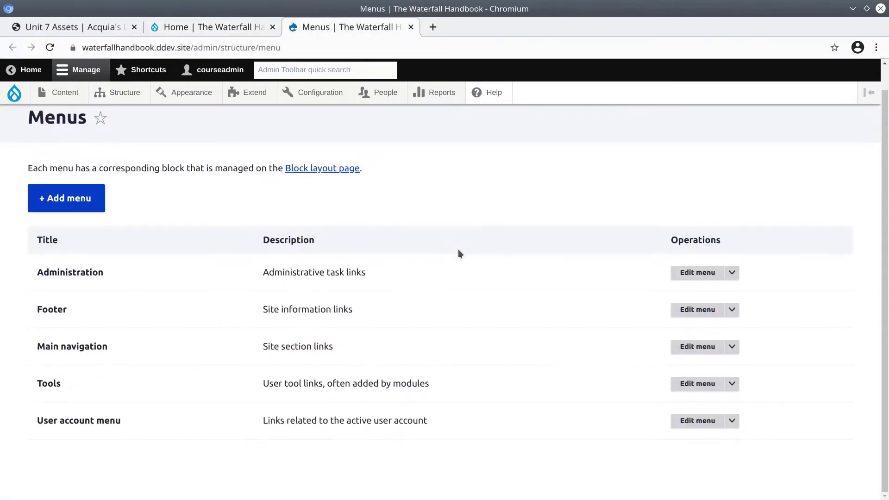
scroll(459, 253, up, 1)
scroll(458, 250, down, 1)
triple_click(297, 347)
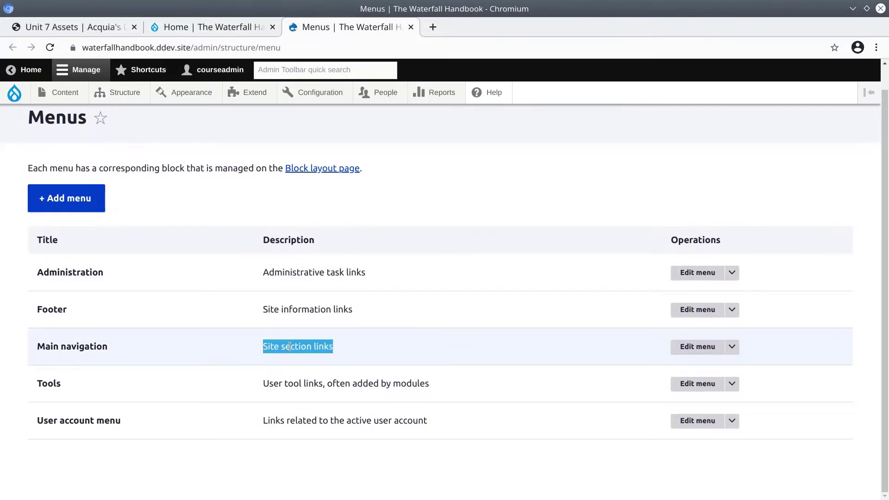
click(488, 349)
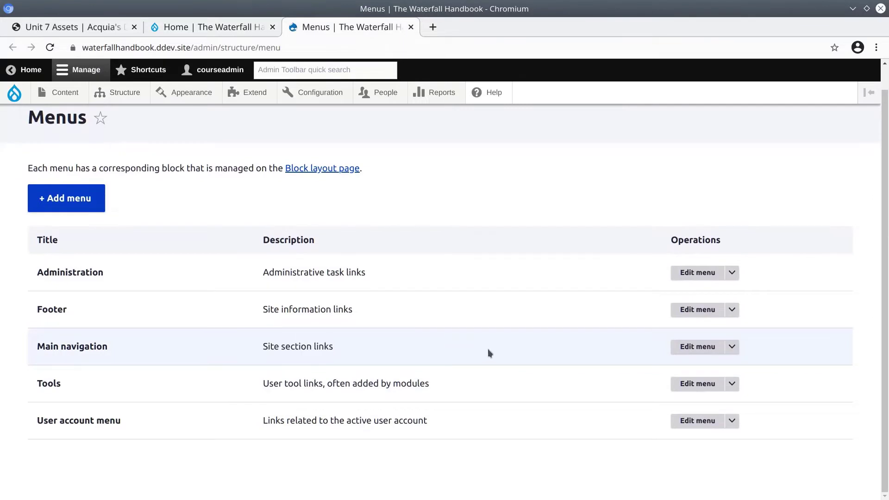
Look through Main navigation's links, then open the User account menu's My account and Log out links.
click(707, 349)
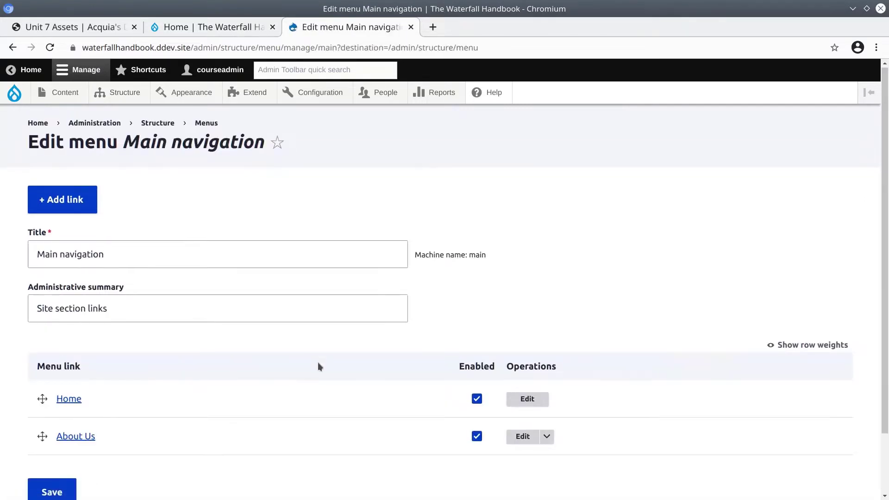
scroll(259, 375, down, 3)
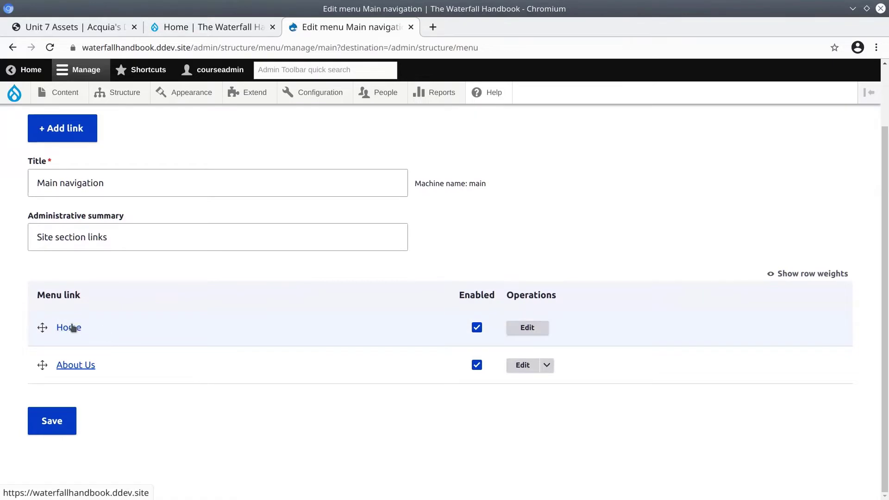
scroll(216, 399, up, 3)
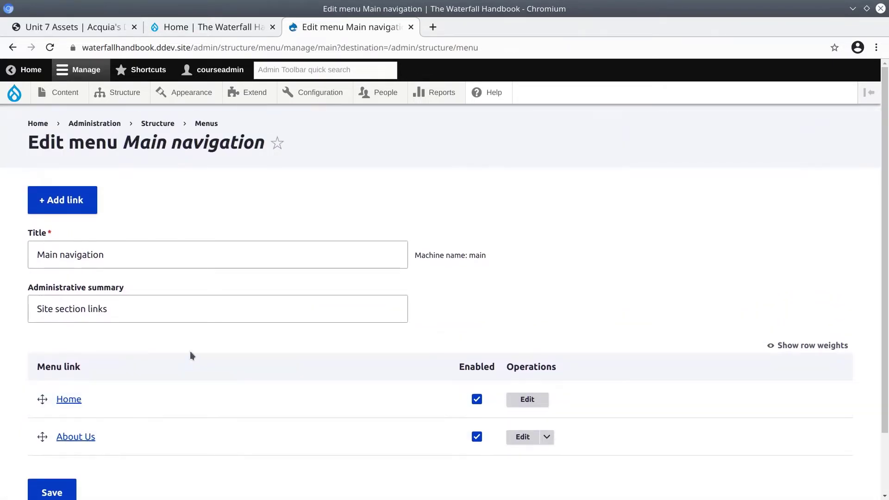
click(12, 47)
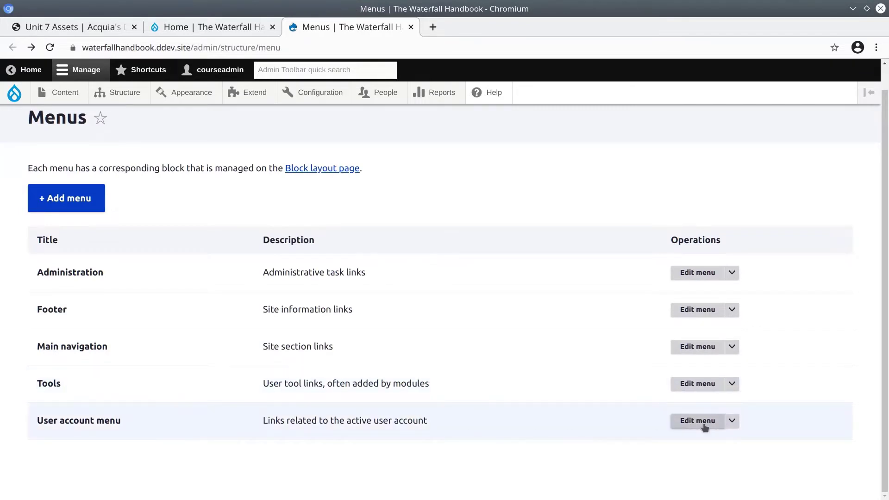
click(702, 422)
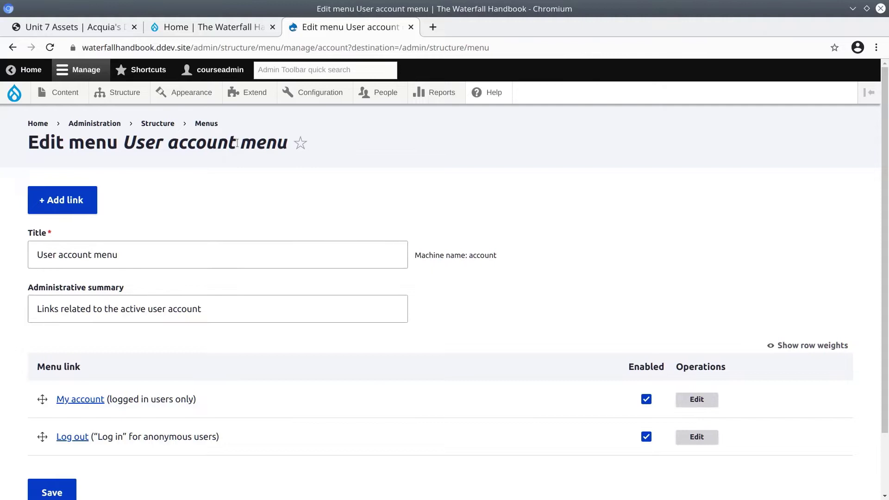
scroll(346, 312, down, 2)
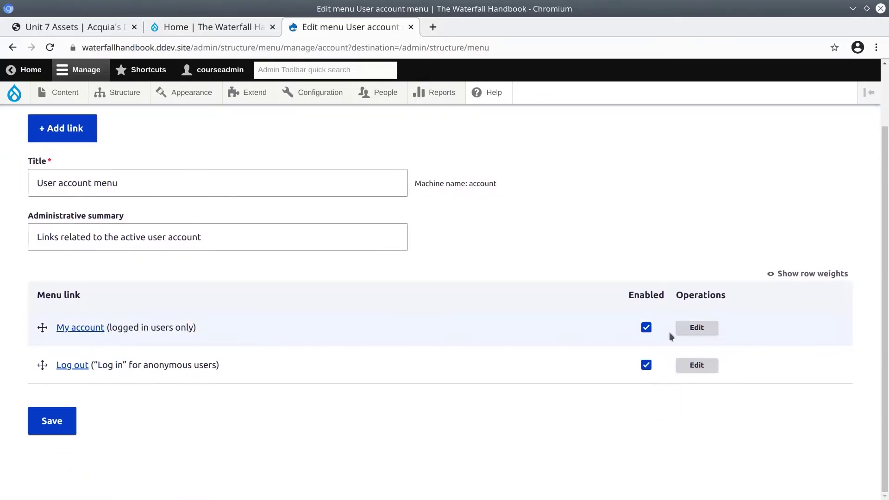
Open the My account link's settings, noting its title and path can't be edited.
click(697, 328)
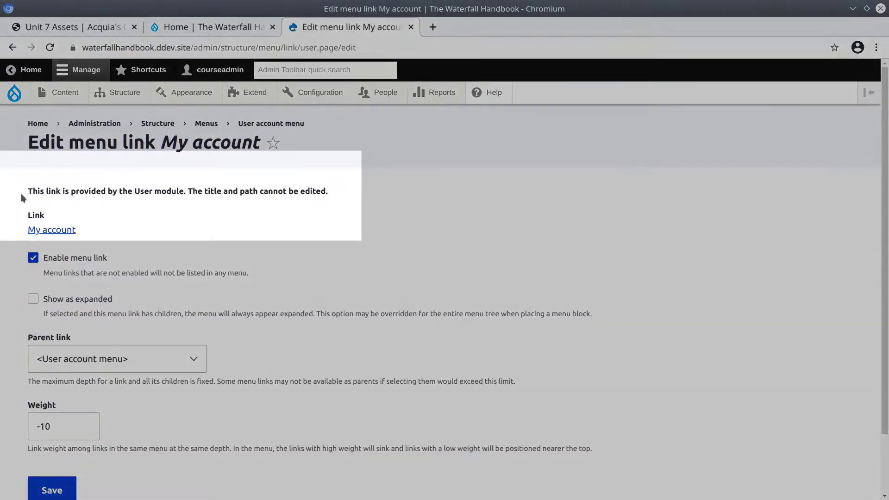
drag(21, 194, 330, 193)
click(355, 199)
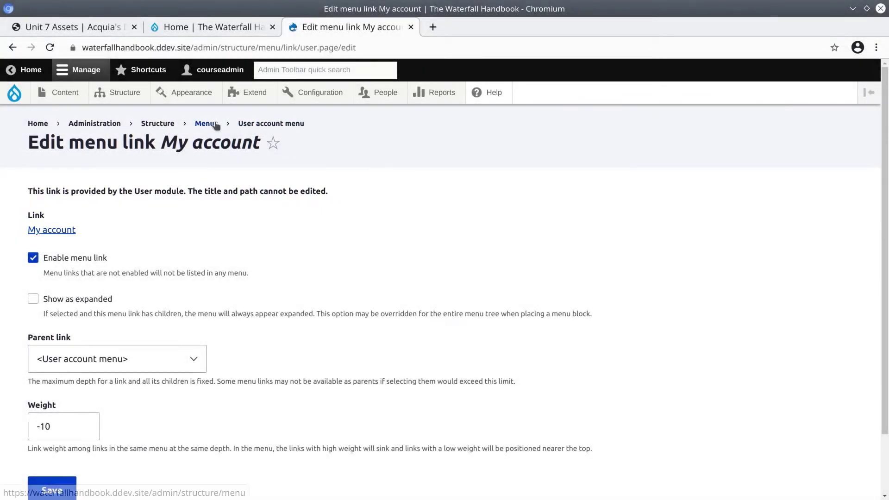
Go back to the Menus list and open the Main navigation menu's links.
click(206, 124)
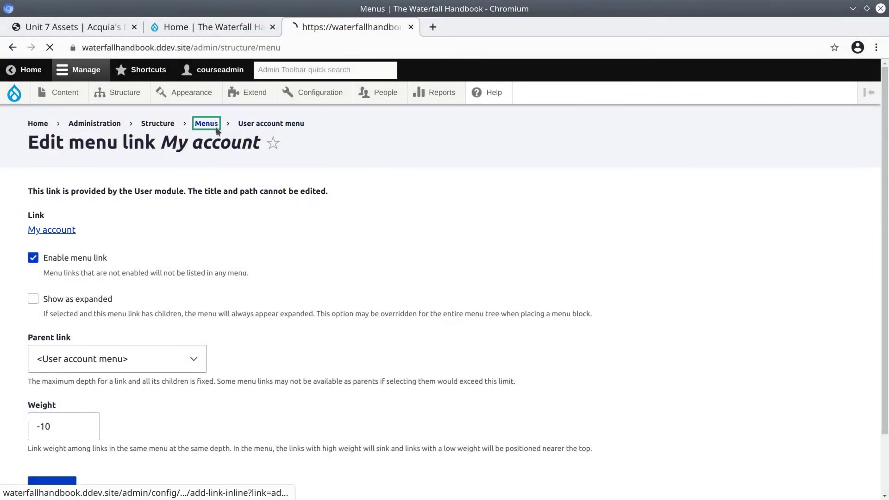
mouse_move(126, 96)
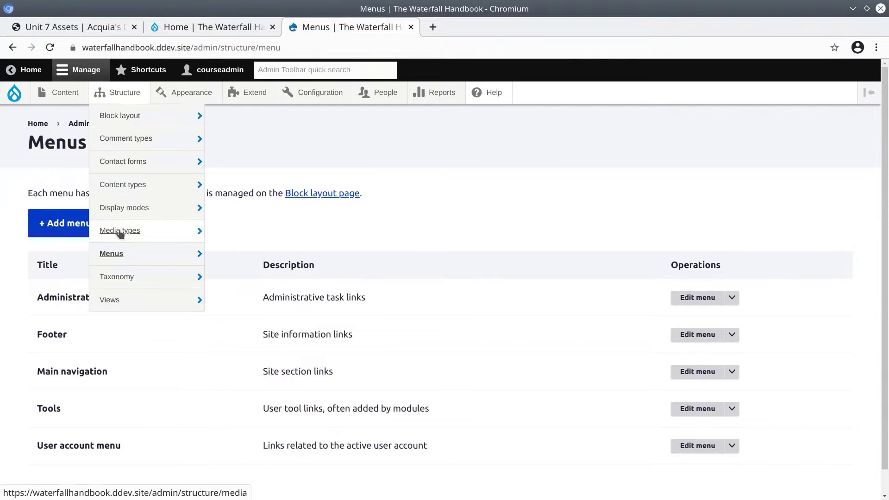
click(113, 254)
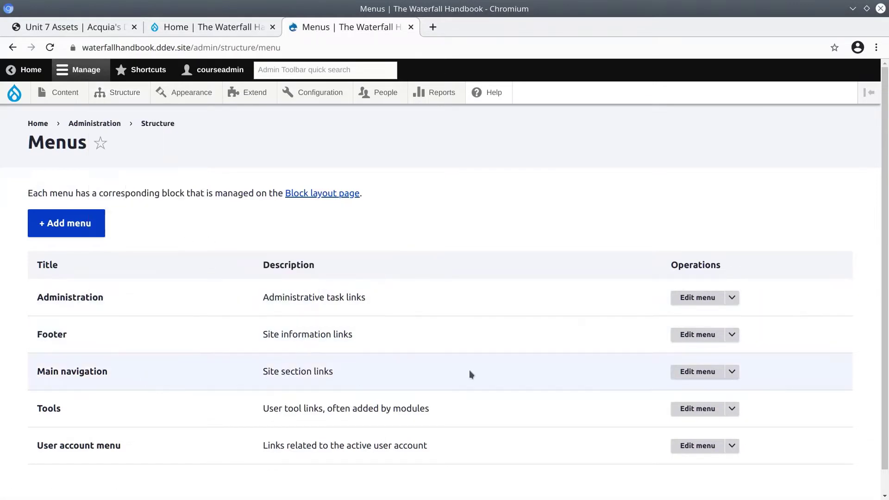
click(710, 376)
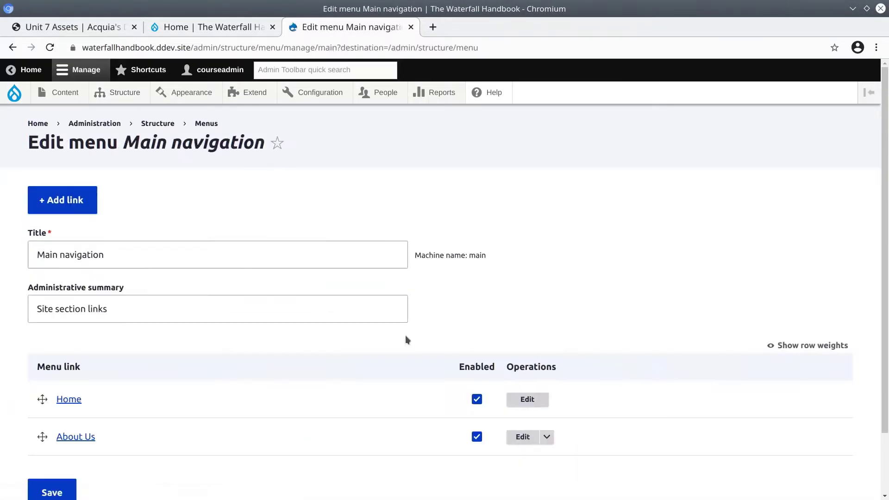
scroll(301, 384, down, 2)
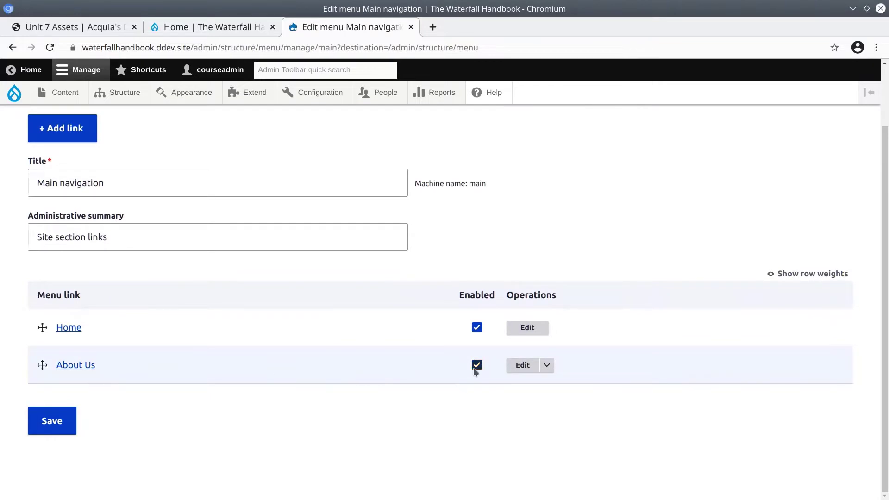
Inspect the About Us link, which points to node 2.
click(523, 366)
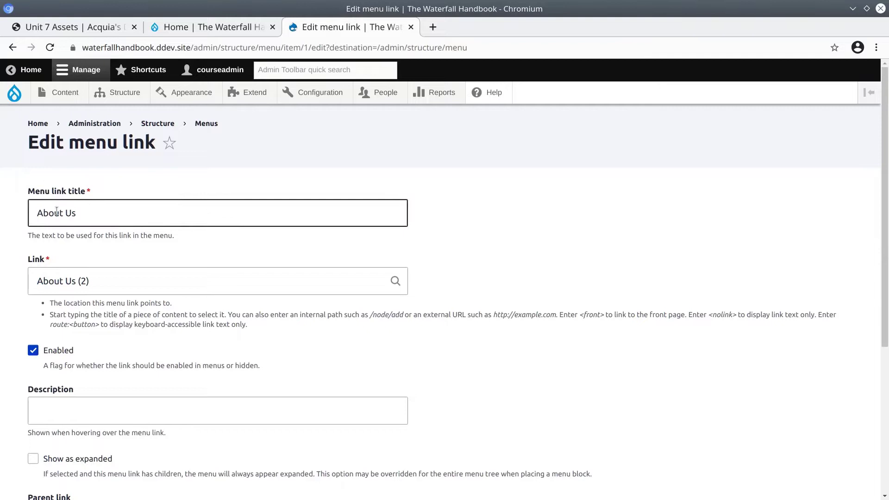
double_click(83, 281)
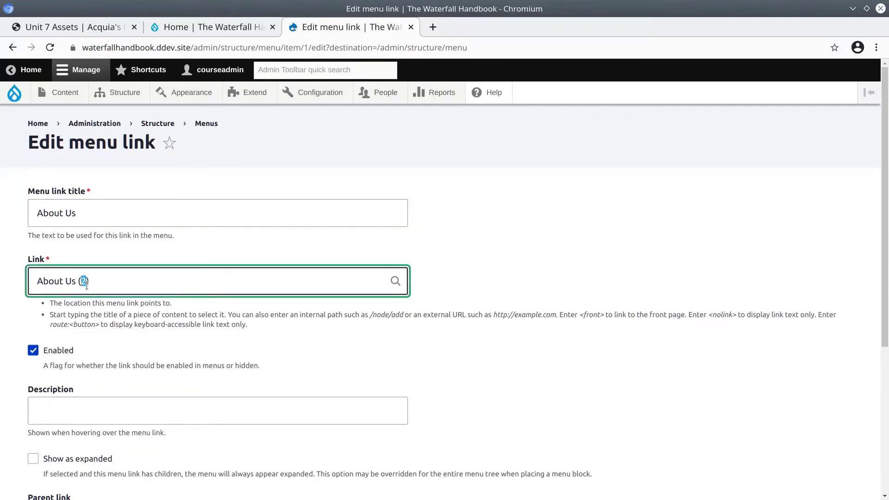
click(465, 271)
scroll(470, 273, down, 4)
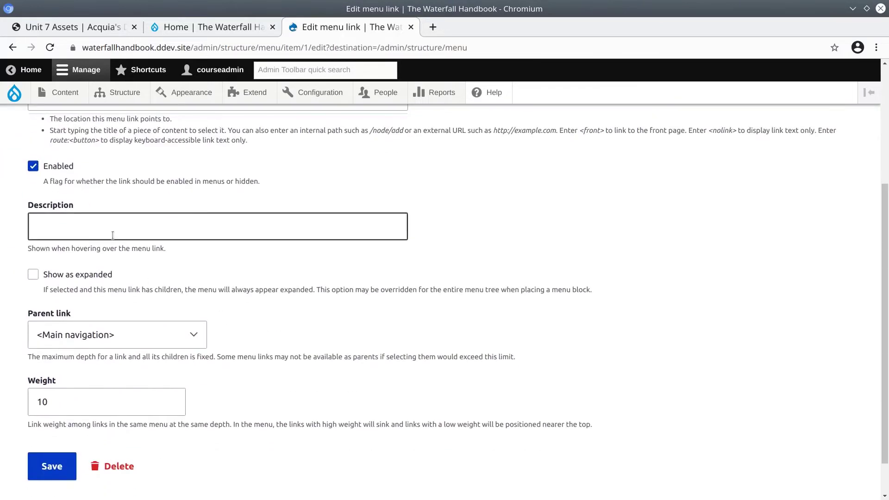
scroll(201, 263, up, 4)
Open the Home link's settings, noting its title and path come from the Standard module.
key(alt+Left)
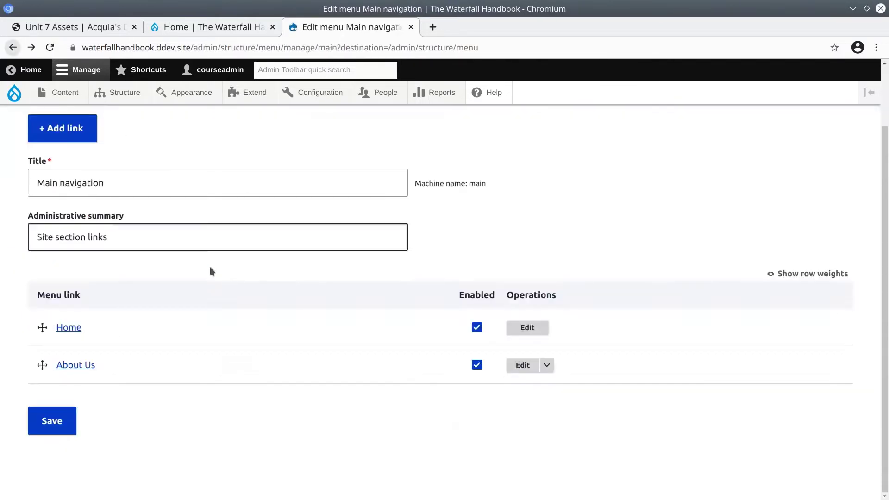
click(528, 328)
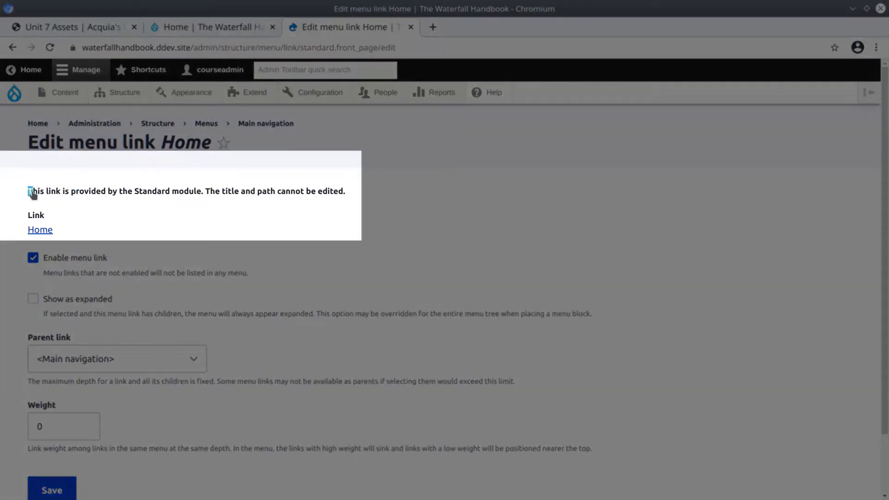
drag(29, 192, 361, 195)
click(345, 184)
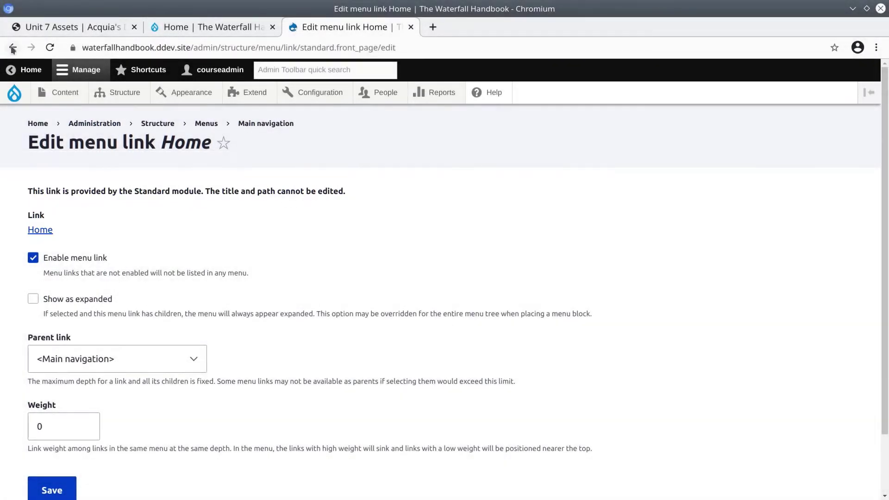
Back out to the Menus list, briefly open and abandon Add menu, then view the Unit 7 assets page.
click(13, 48)
click(13, 47)
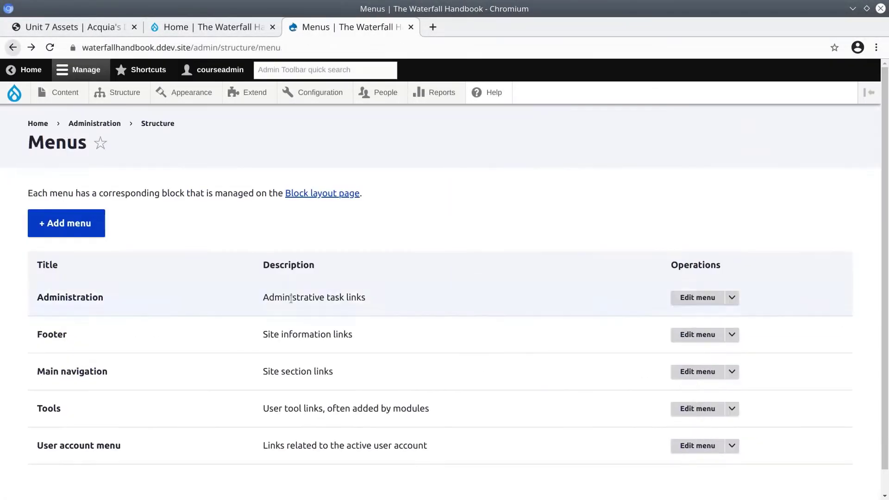
scroll(452, 398, down, 1)
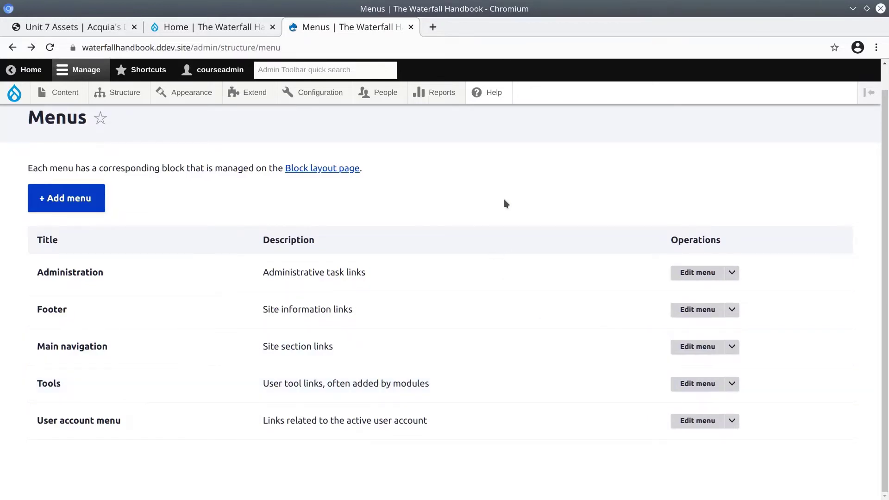
scroll(496, 202, up, 1)
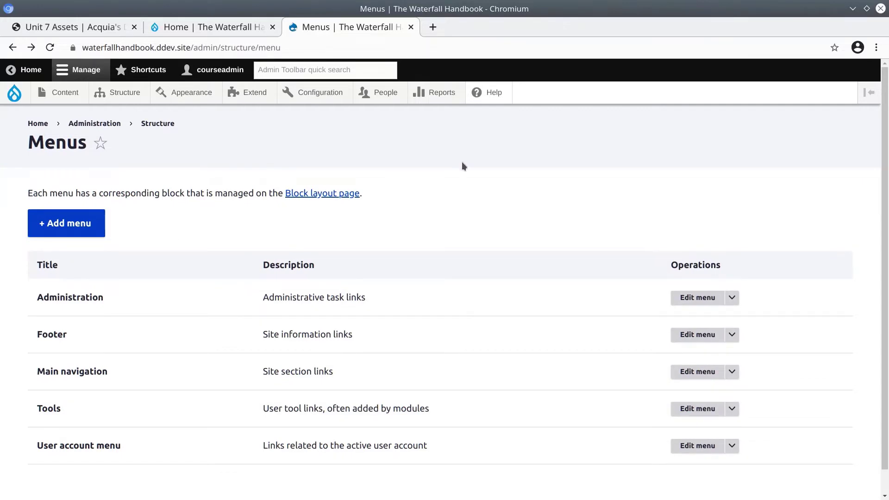
click(88, 225)
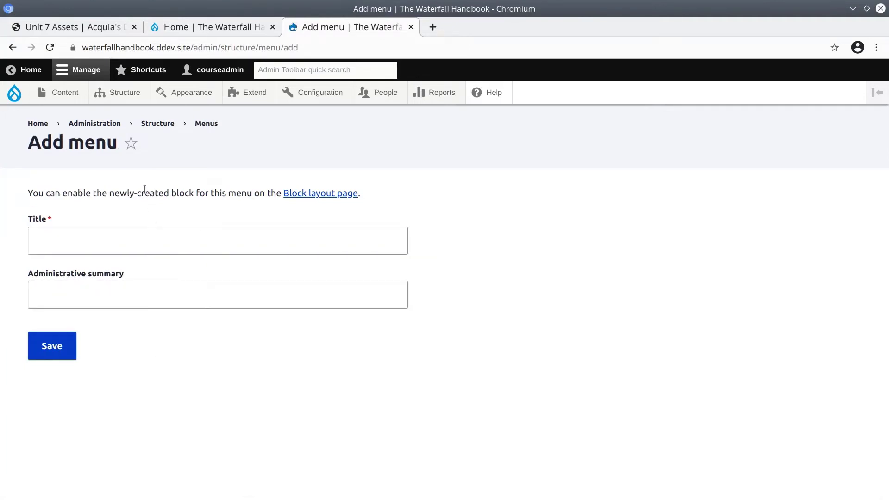
click(14, 48)
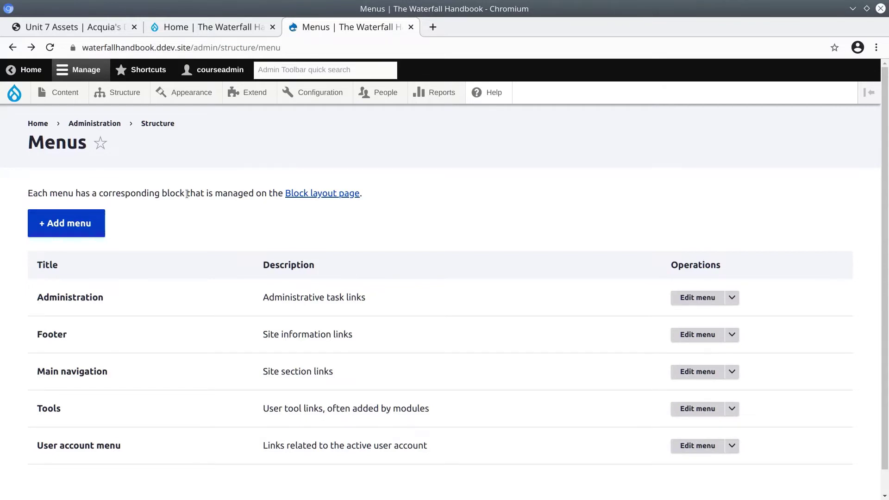
click(90, 30)
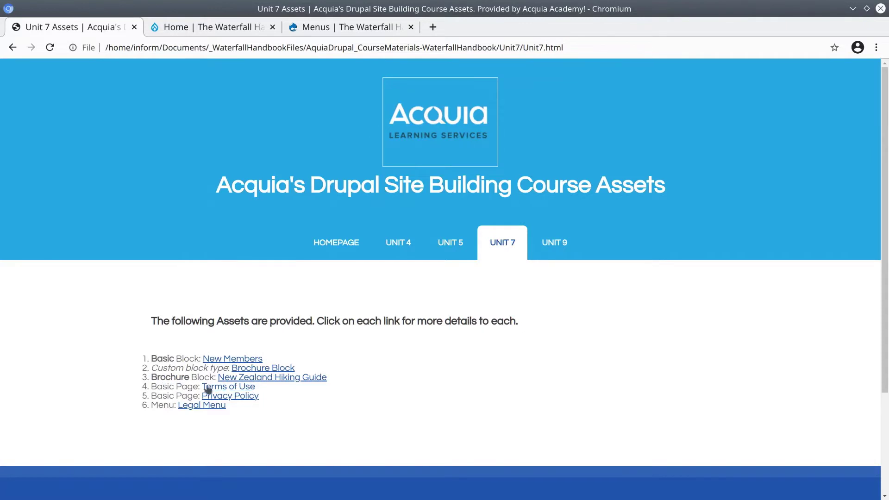
Open the Terms of Use course asset.
click(230, 386)
scroll(193, 348, down, 1)
double_click(195, 315)
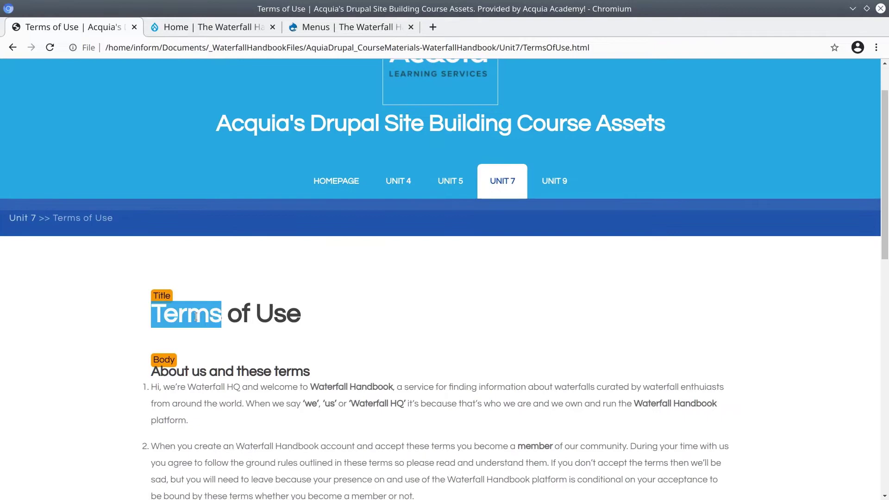
scroll(193, 417, down, 2)
scroll(194, 406, up, 3)
scroll(232, 278, down, 1)
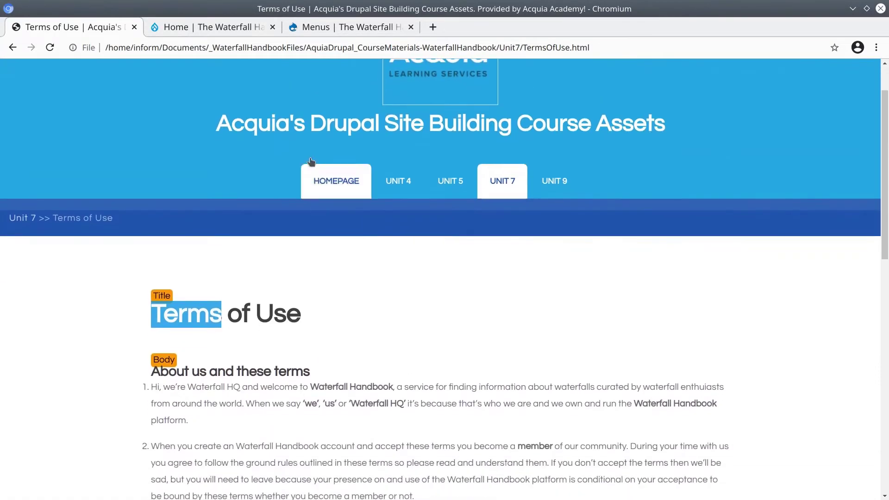
Start a new Basic page from Content > Add content in Drupal.
click(328, 27)
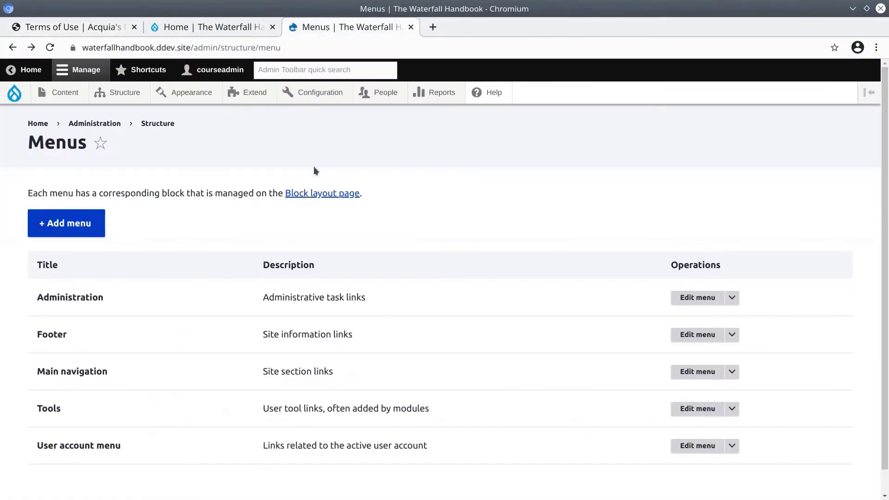
mouse_move(65, 93)
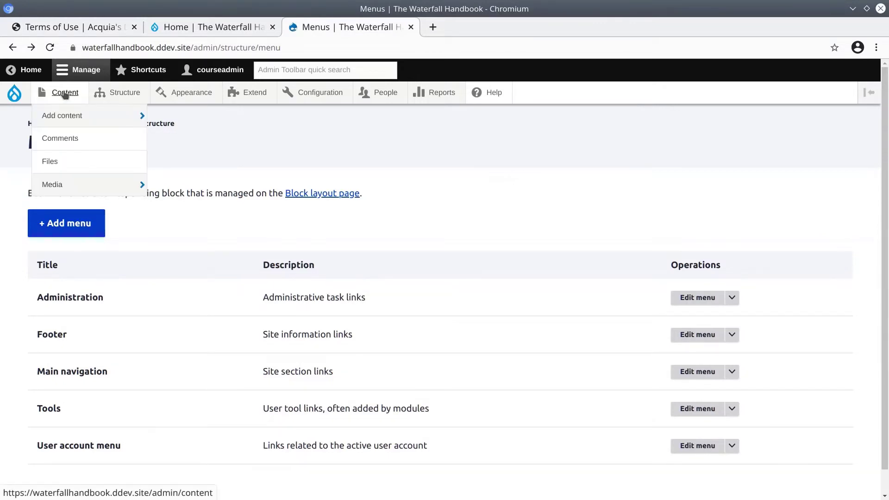
mouse_move(64, 119)
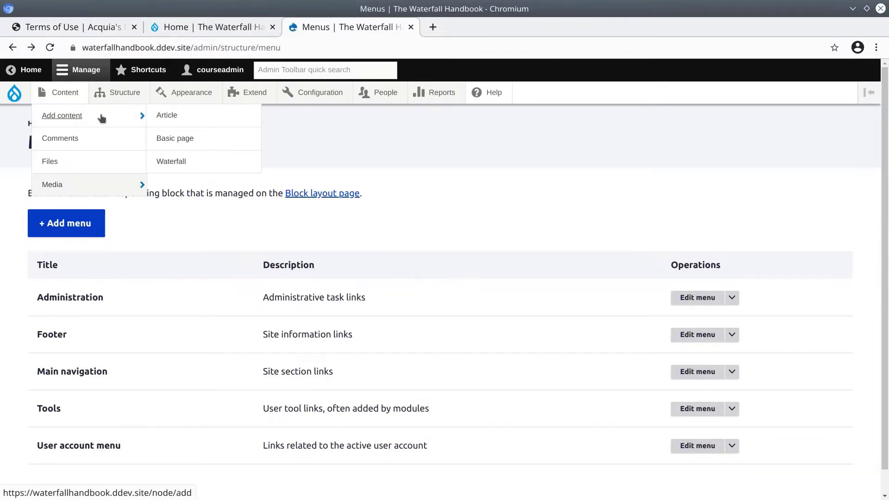
click(175, 140)
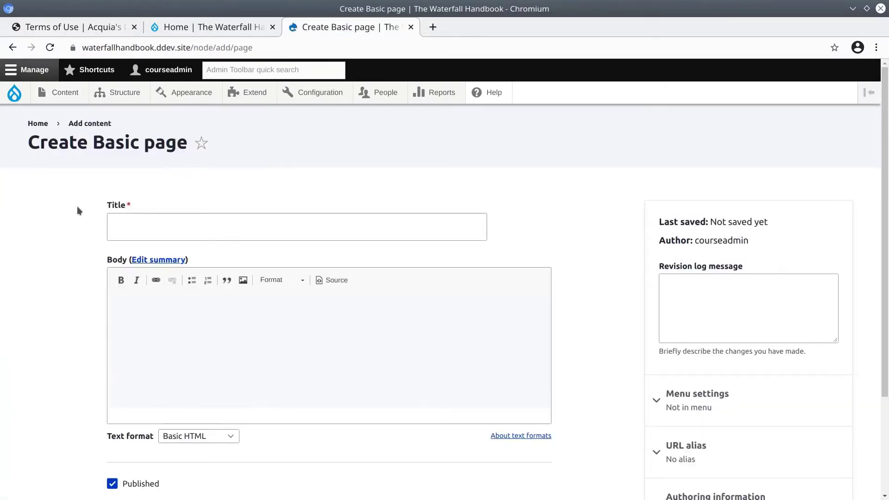
Copy 'Terms of Use' from the asset into the page title.
click(85, 28)
drag(213, 309, 301, 316)
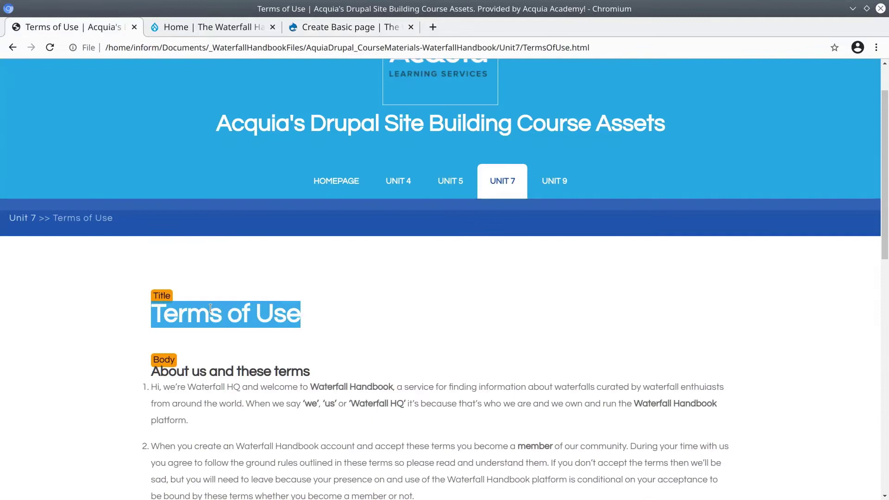
right_click(185, 311)
click(231, 318)
click(362, 27)
click(198, 218)
key(ctrl+v)
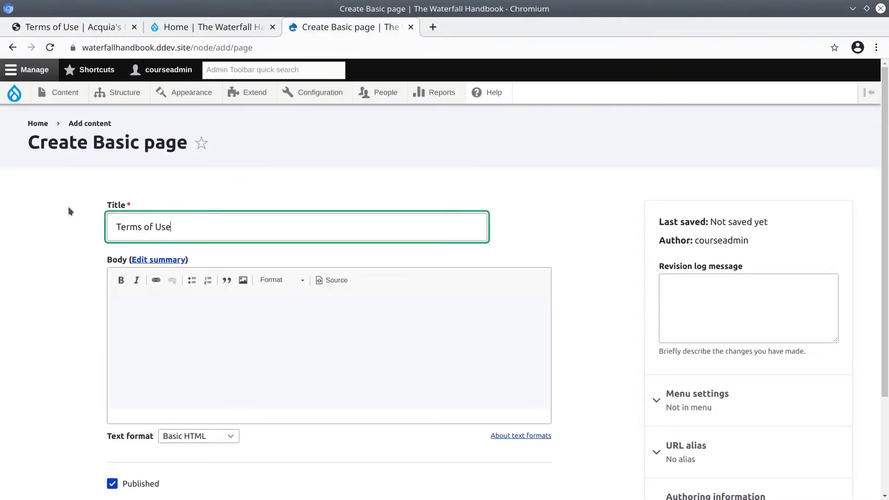
Copy the two-paragraph terms text from the asset into the page body.
click(70, 27)
scroll(146, 248, down, 2)
click(146, 248)
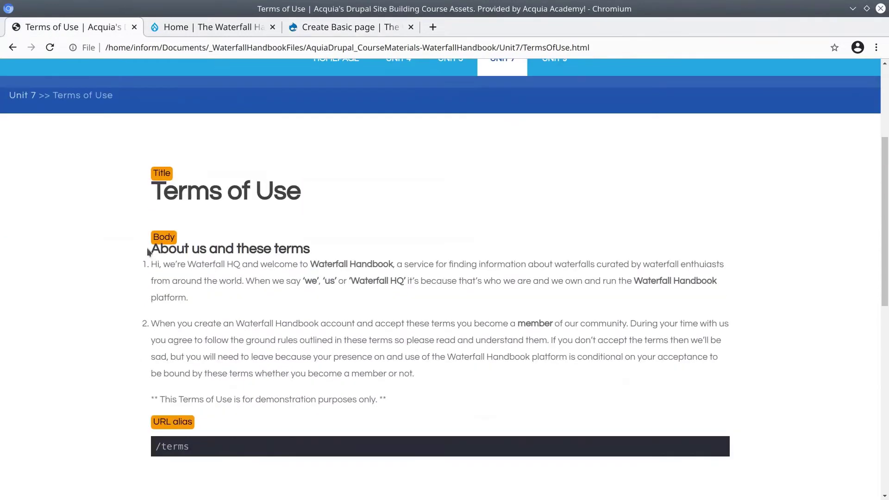
drag(147, 249, 389, 401)
key(ctrl+c)
click(348, 27)
key(ctrl+v)
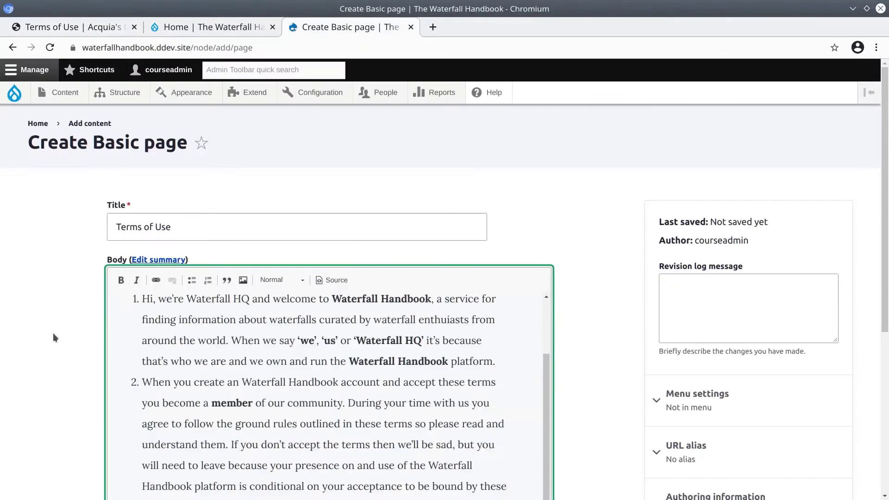
scroll(60, 324, up, 3)
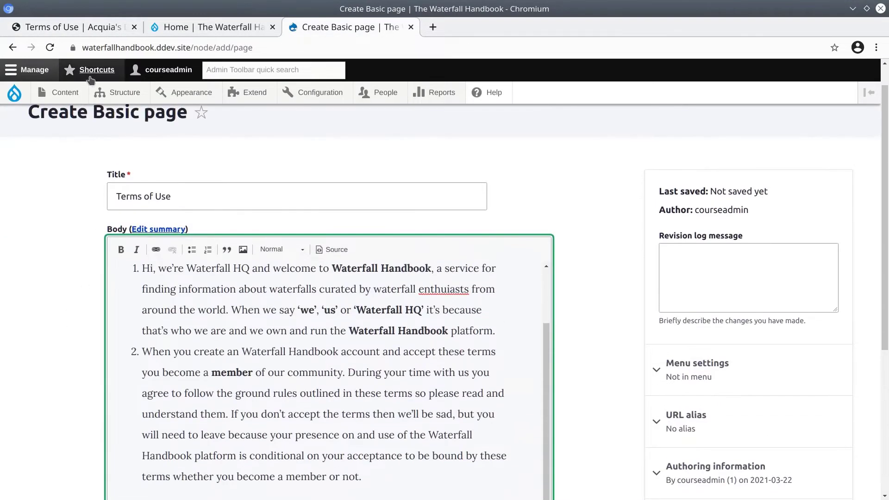
Copy the /terms URL alias from the asset and return to the form.
click(79, 28)
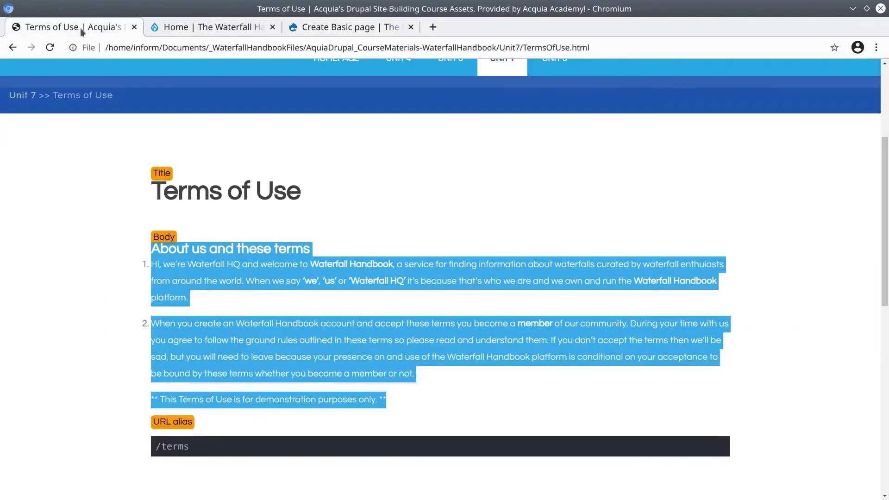
click(111, 315)
scroll(109, 318, down, 2)
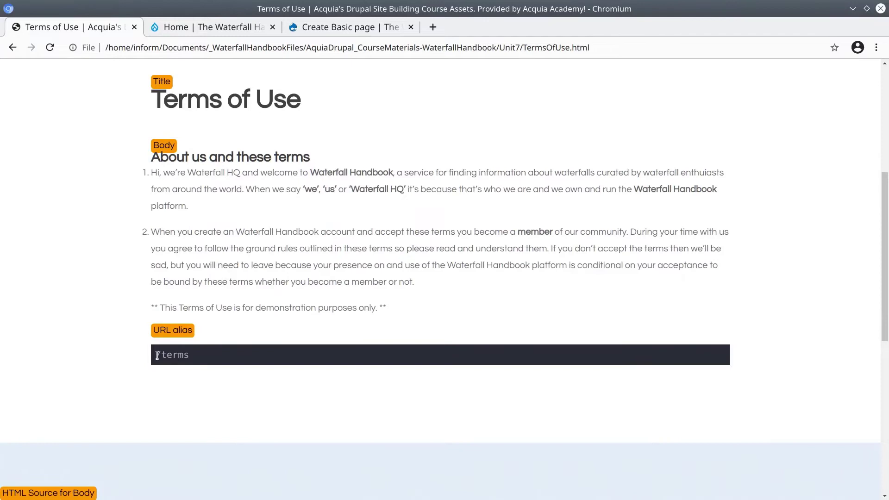
drag(157, 356, 204, 361)
right_click(181, 355)
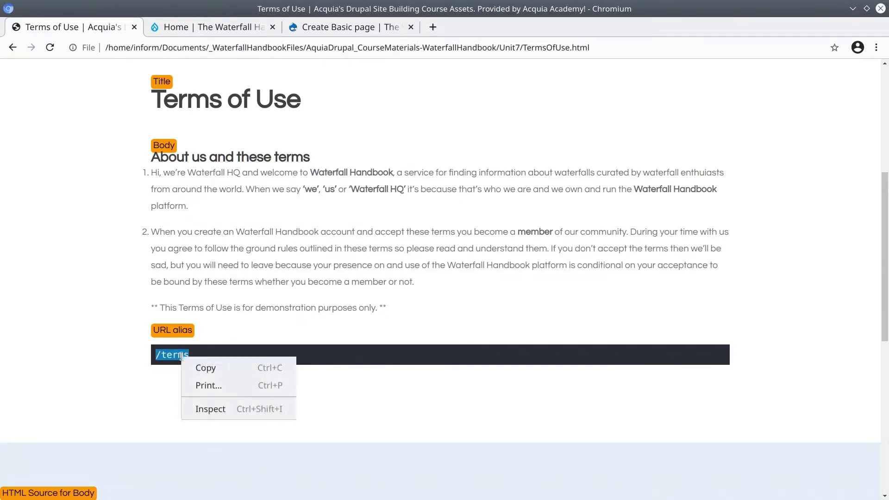
click(205, 362)
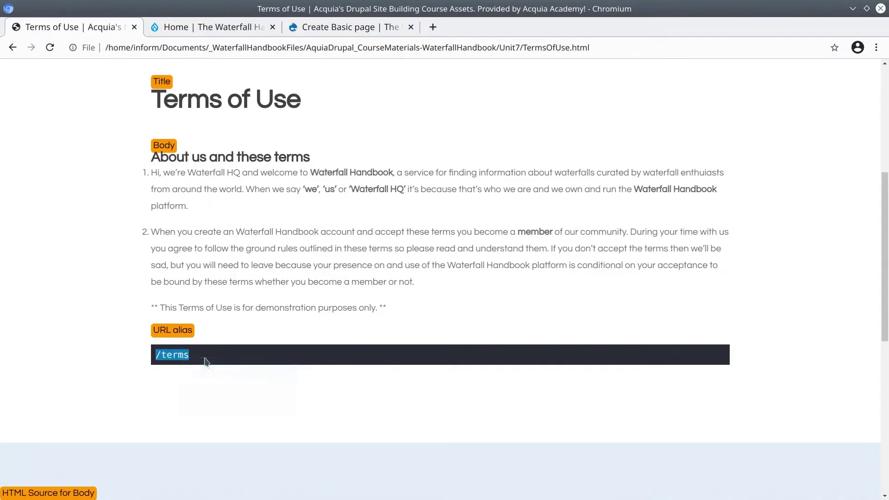
click(355, 27)
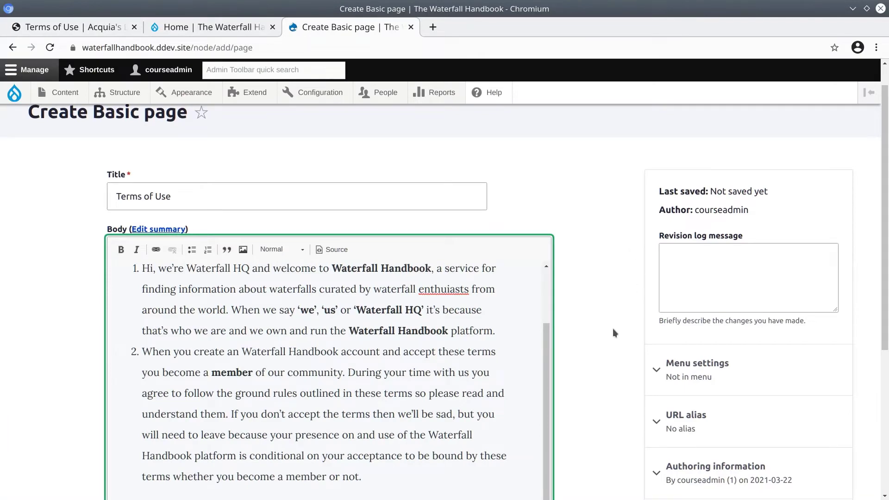
Enter /terms as the URL alias and save the Terms of Use page as published.
scroll(613, 329, down, 3)
scroll(685, 363, up, 2)
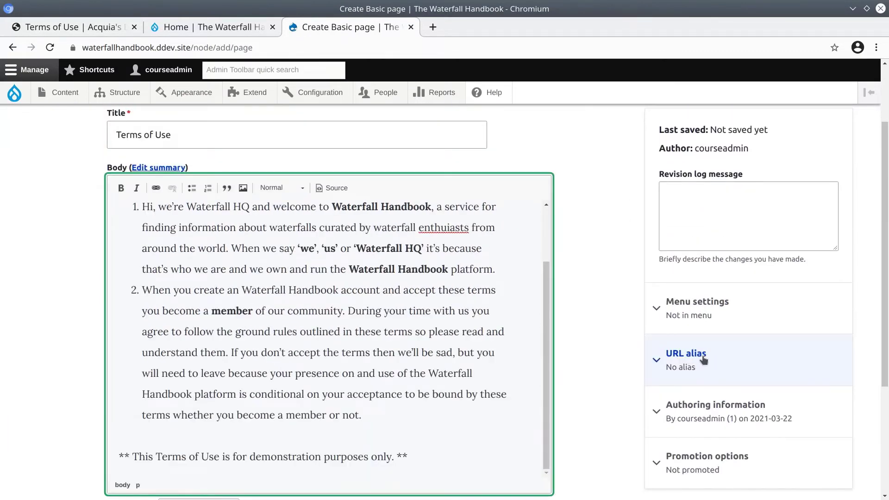
click(699, 359)
scroll(685, 366, down, 2)
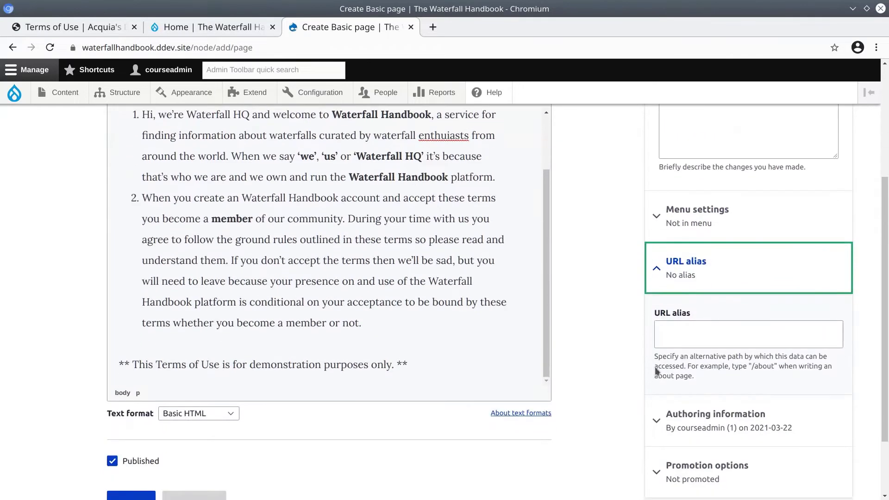
click(668, 334)
text(/terms)
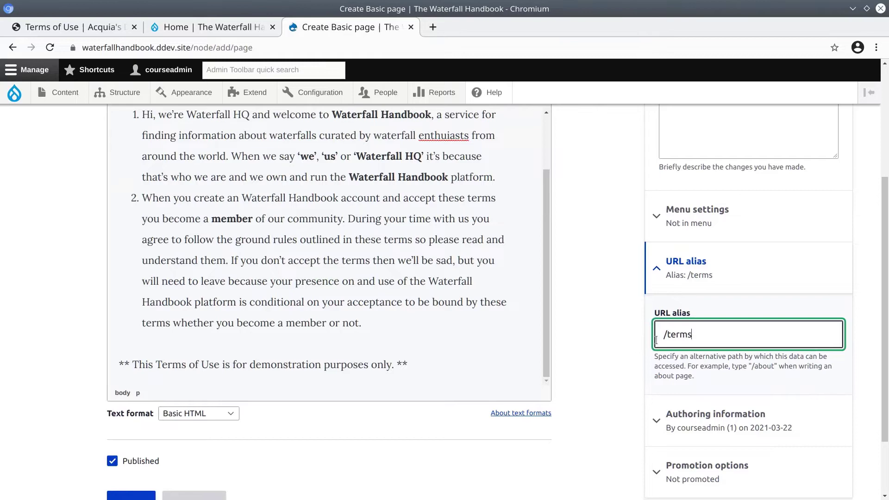
scroll(634, 344, down, 2)
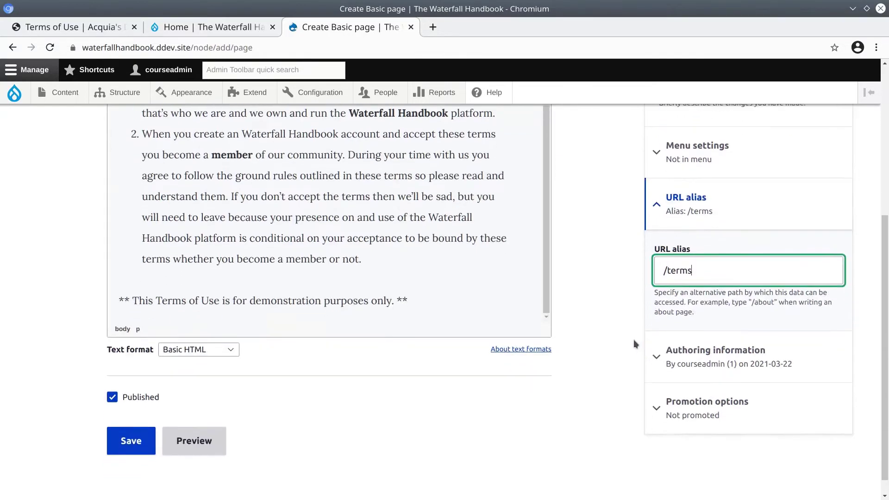
scroll(621, 336, up, 1)
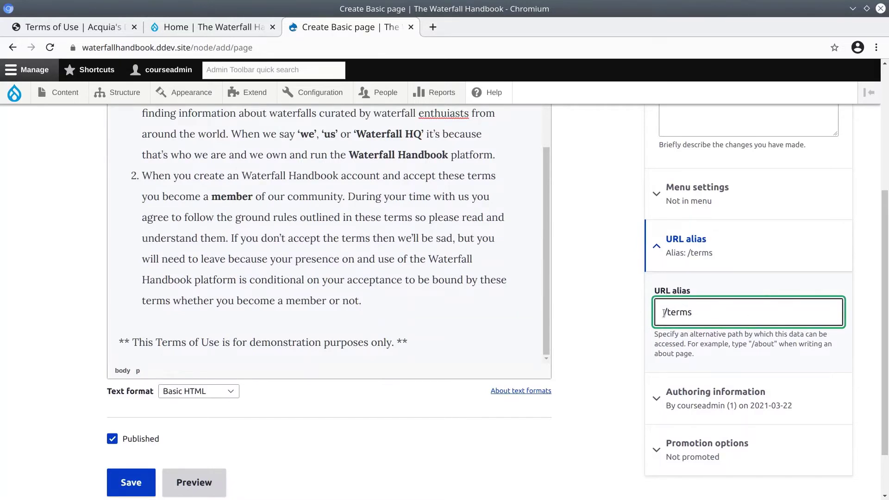
scroll(480, 415, down, 3)
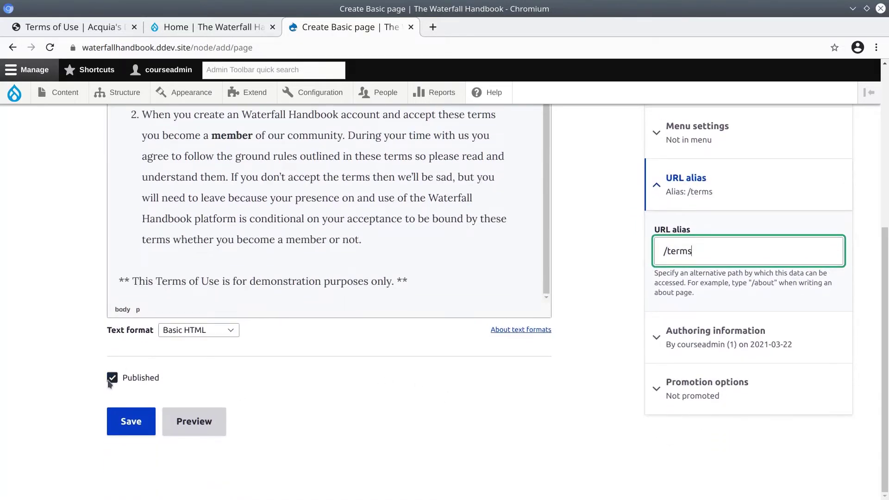
click(132, 424)
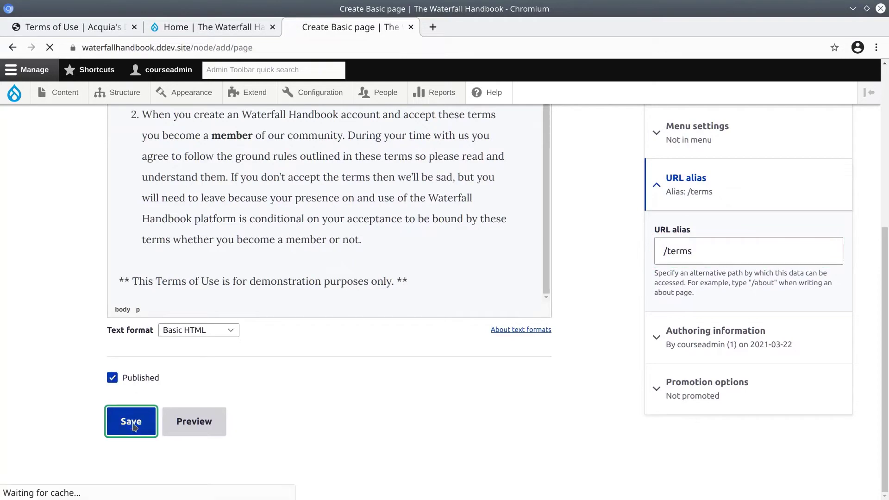
Open the Privacy Policy asset from the Unit 7 list and copy its title.
scroll(112, 377, down, 6)
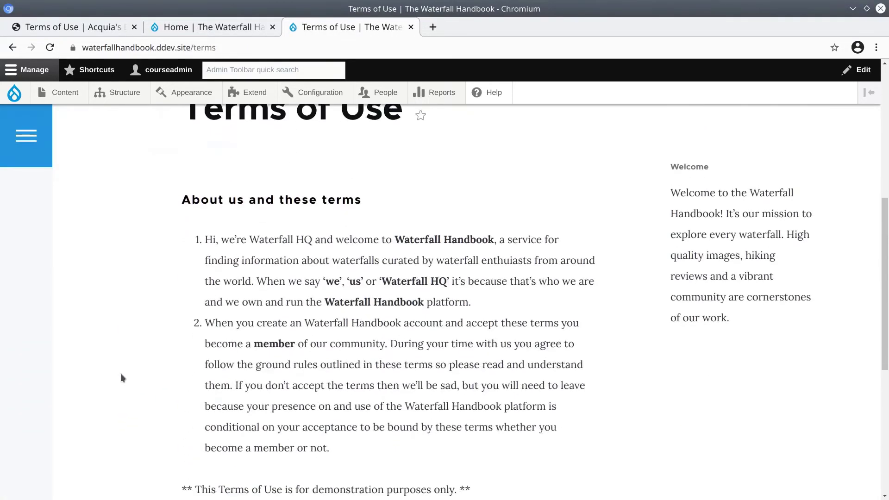
scroll(120, 373, down, 3)
scroll(120, 374, up, 9)
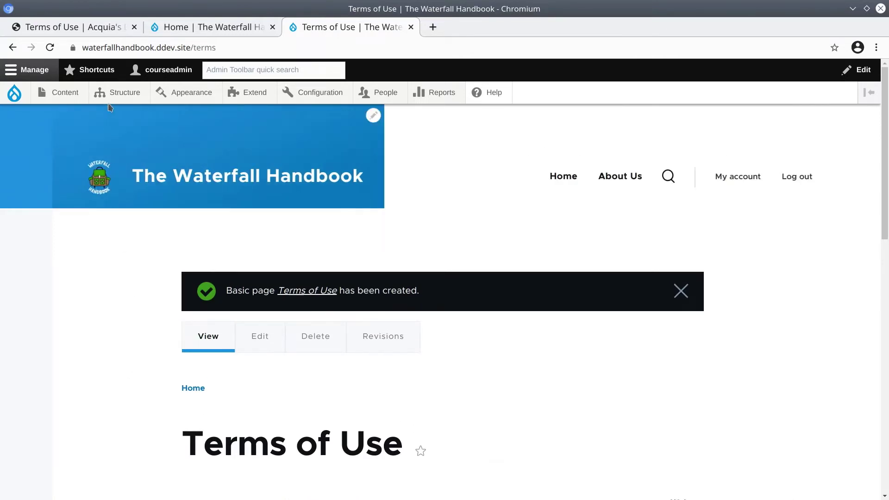
click(104, 28)
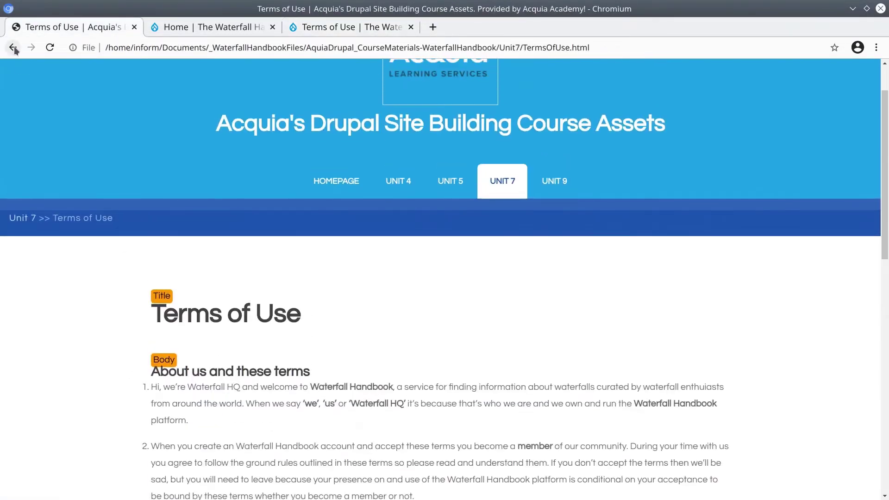
click(505, 188)
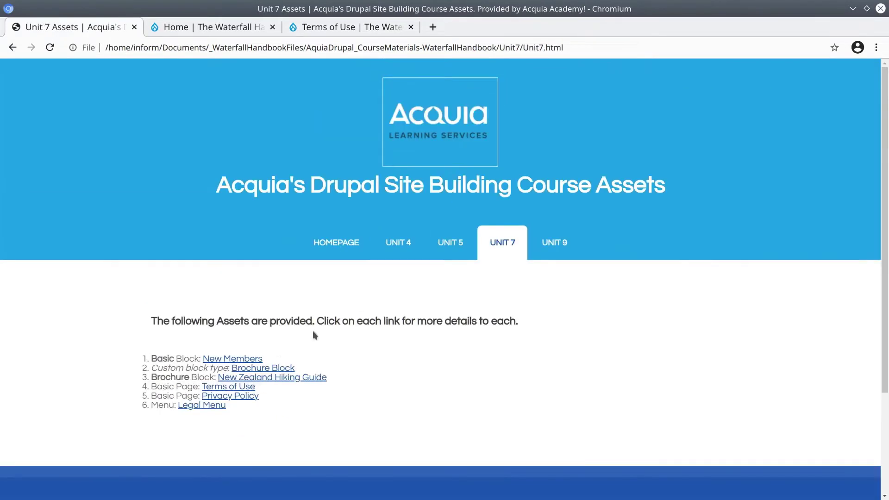
scroll(231, 371, down, 1)
drag(157, 366, 190, 366)
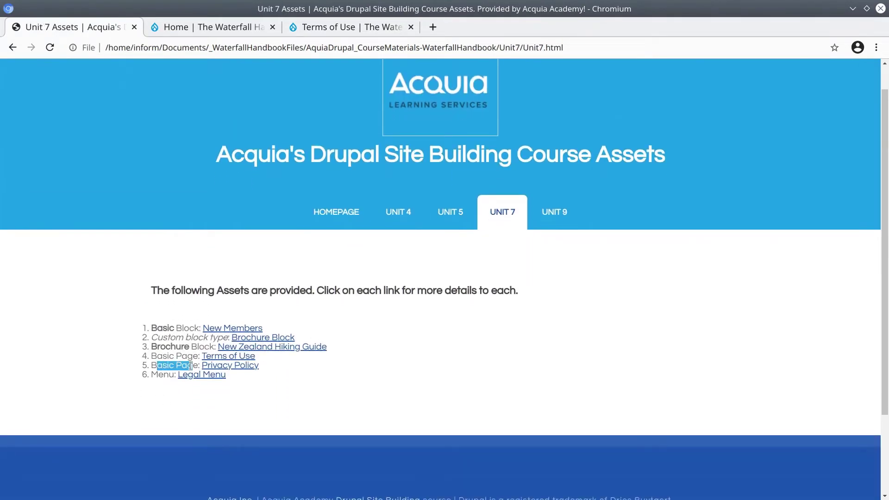
click(246, 367)
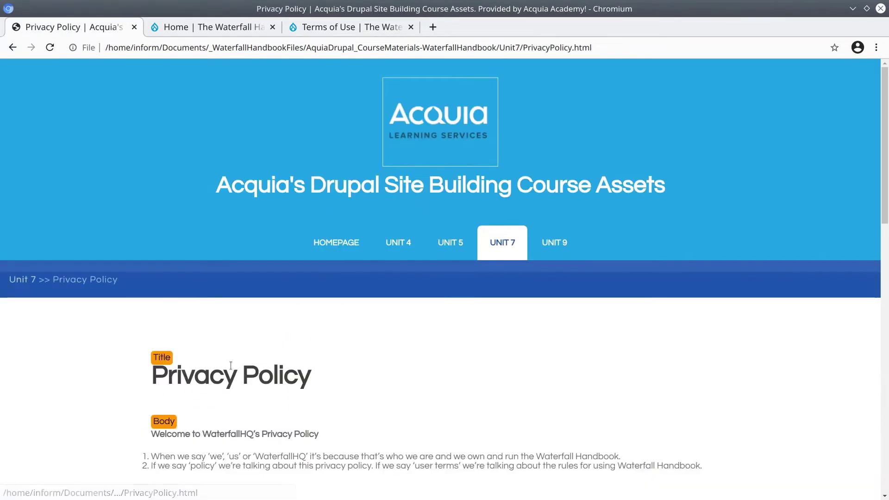
triple_click(204, 345)
right_click(201, 351)
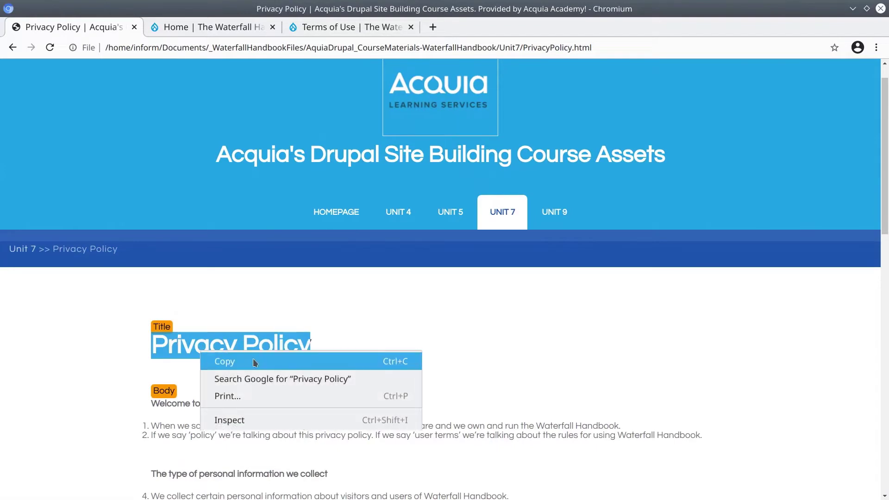
click(255, 361)
Start another Basic page from Content > Add content in Drupal.
click(368, 29)
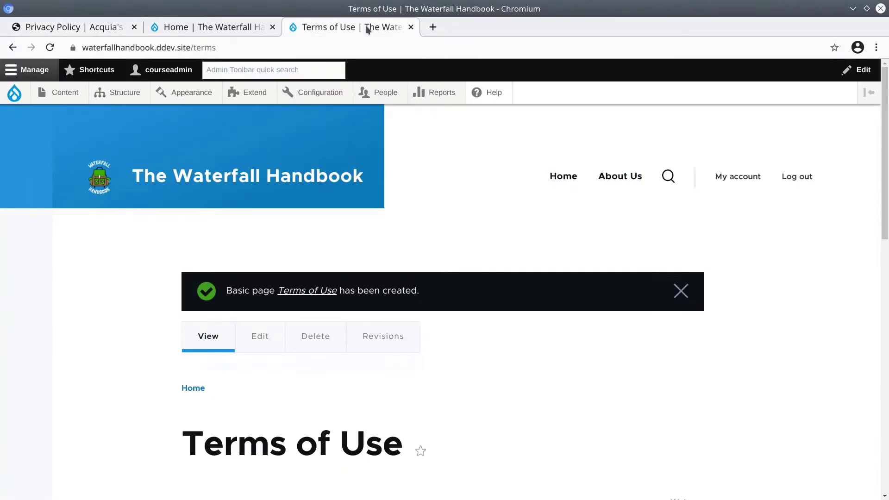
mouse_move(75, 96)
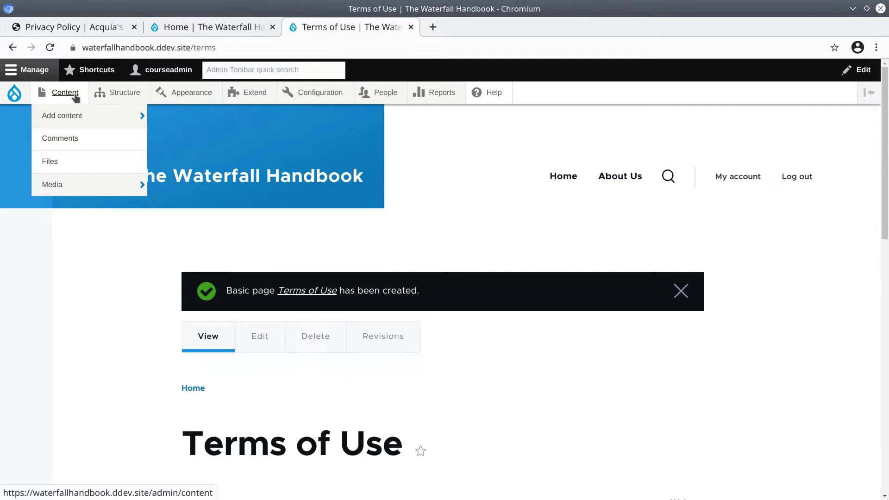
mouse_move(71, 118)
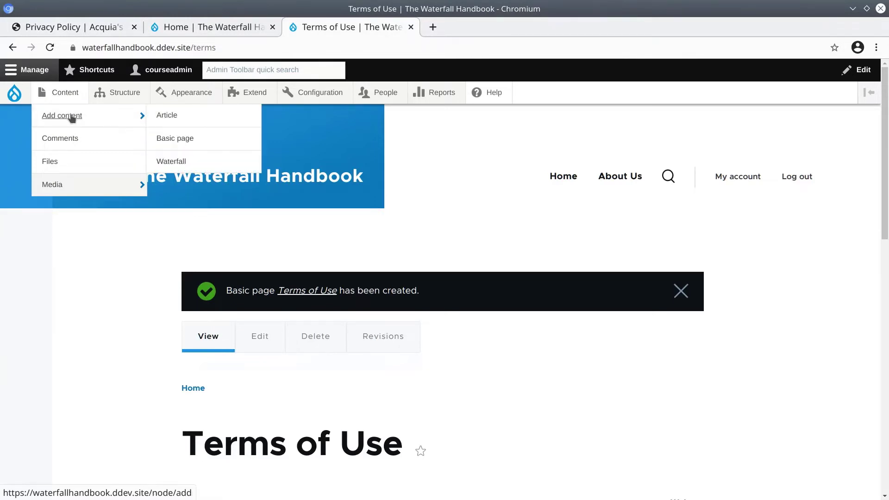
click(183, 140)
Paste 'Privacy Policy' as the title and copy the full policy text into the body.
click(172, 227)
key(ctrl+v)
click(148, 331)
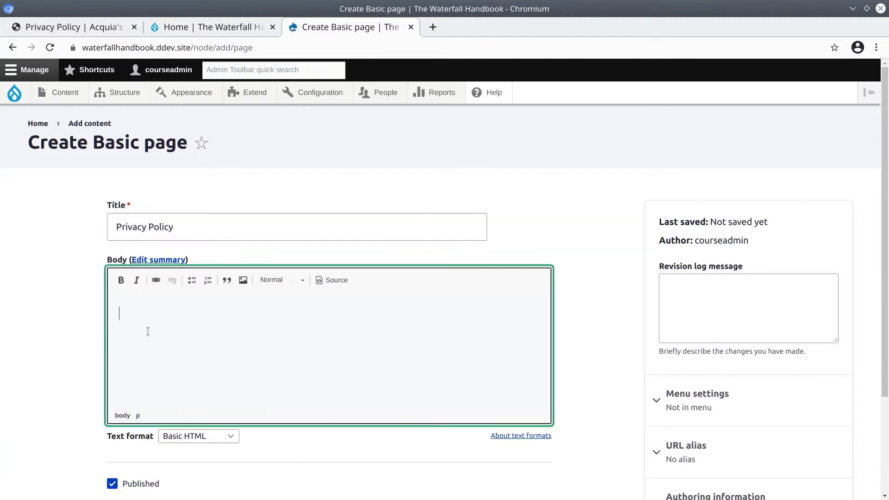
click(84, 29)
scroll(158, 394, down, 3)
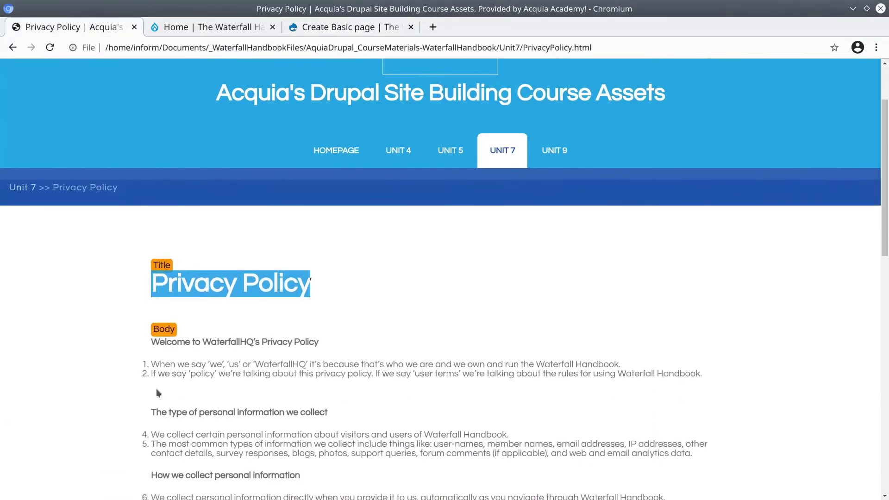
click(159, 394)
drag(154, 290, 453, 464)
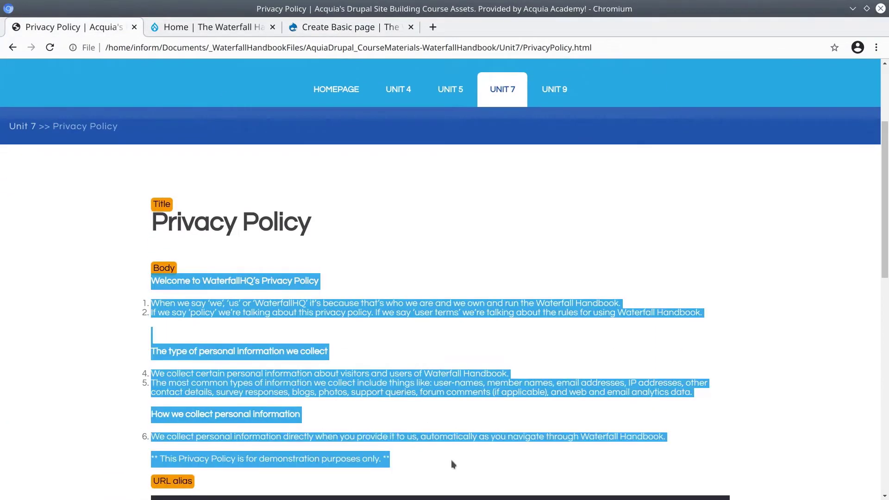
right_click(300, 381)
click(320, 384)
click(352, 27)
key(ctrl+v)
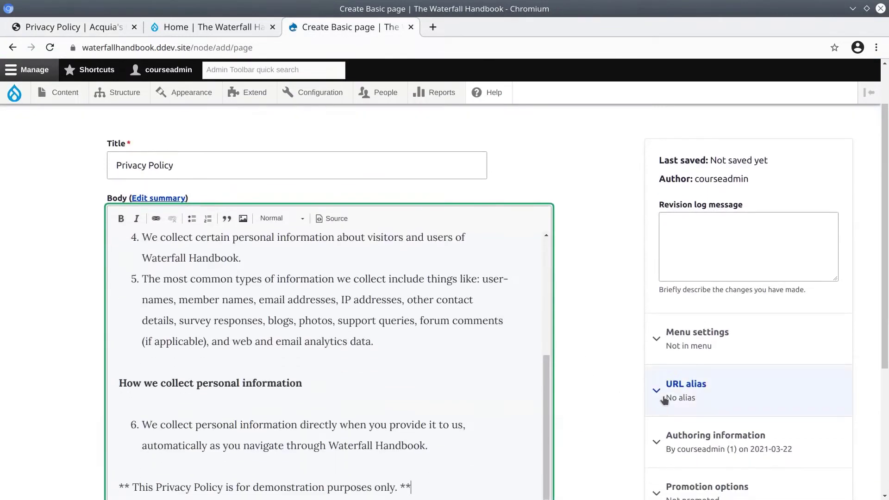
Copy /privacy from the asset into the URL alias field and save the page.
click(665, 400)
key(ctrl+1)
scroll(63, 299, down, 3)
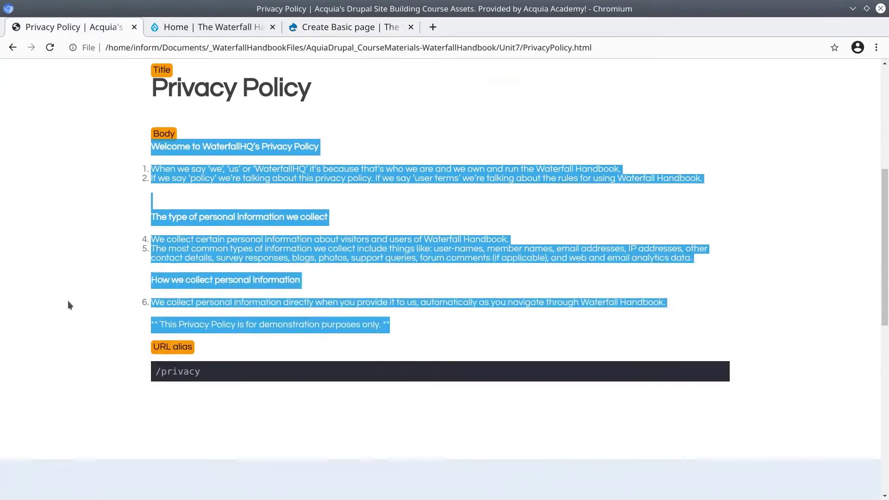
scroll(67, 305, down, 2)
click(187, 331)
triple_click(165, 323)
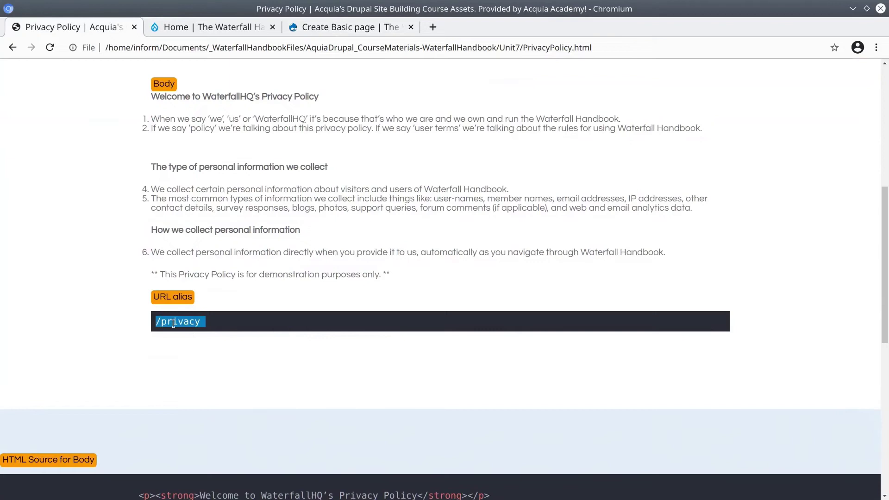
right_click(174, 323)
click(199, 336)
click(315, 27)
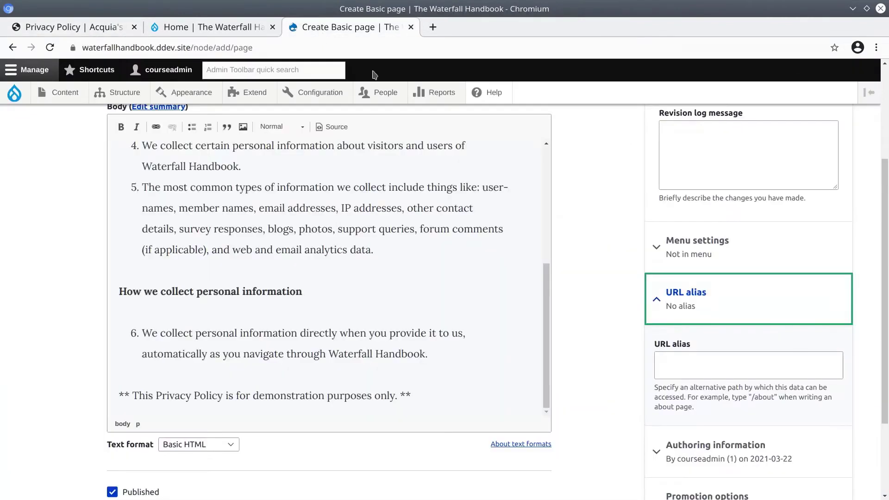
click(679, 365)
key(ctrl+v)
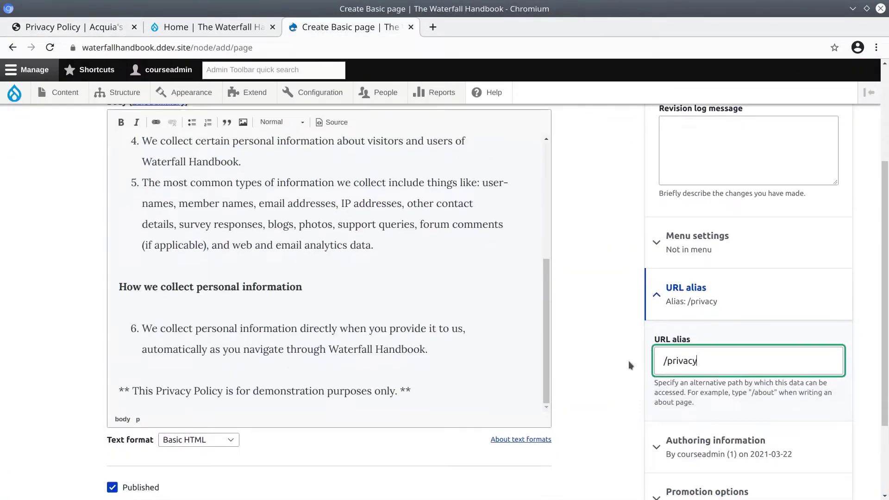
scroll(624, 359, down, 4)
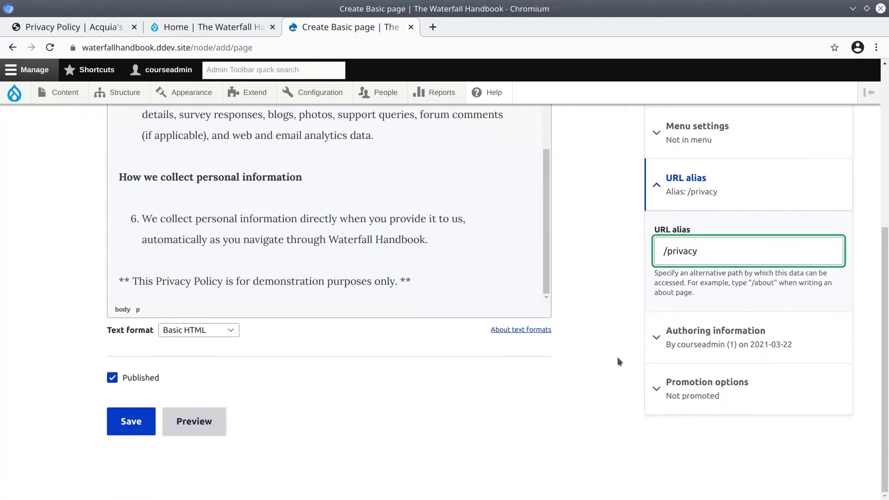
click(139, 426)
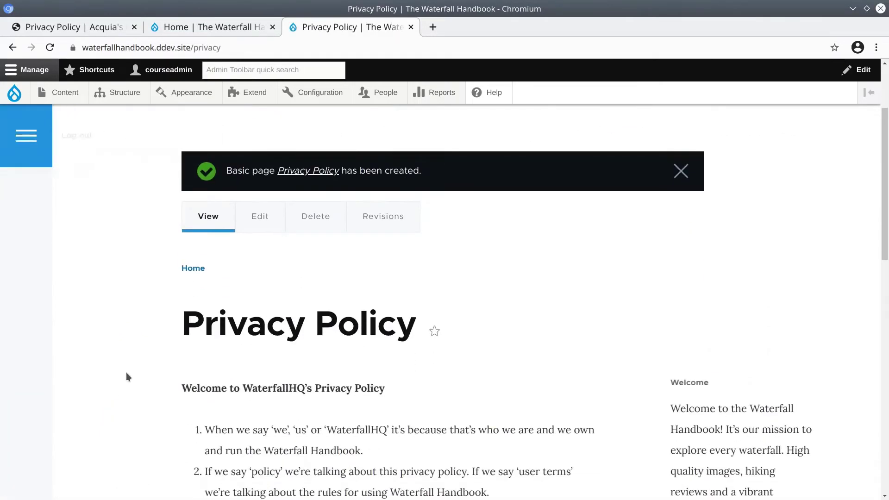
Confirm Terms of Use and Privacy Policy are published in the content list, then open Structure > Menus.
click(65, 92)
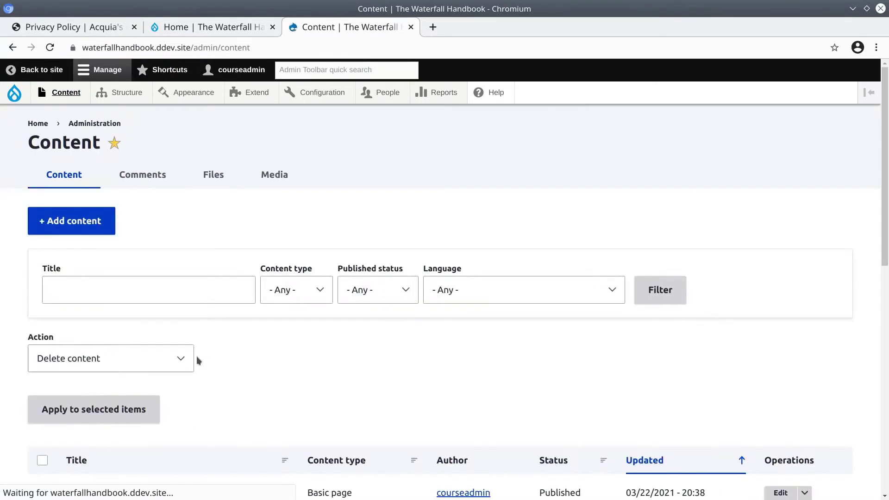
scroll(198, 360, down, 4)
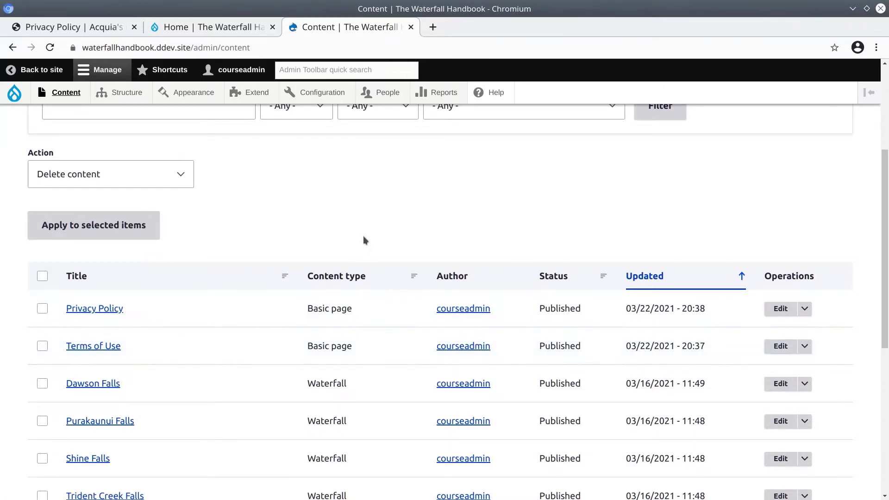
scroll(364, 235, up, 2)
mouse_move(128, 97)
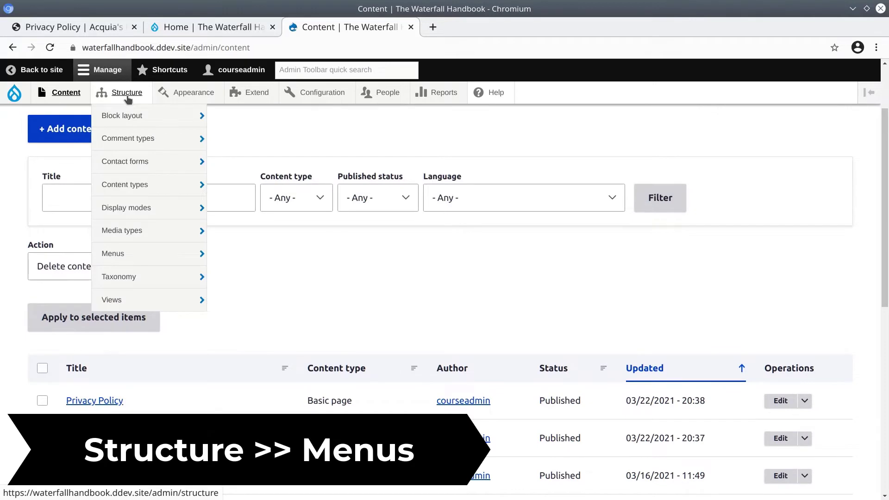
mouse_move(121, 258)
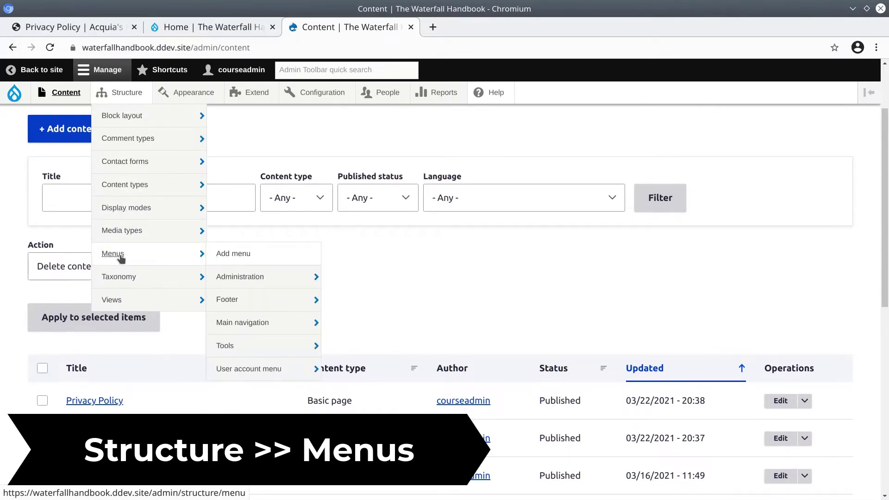
click(113, 254)
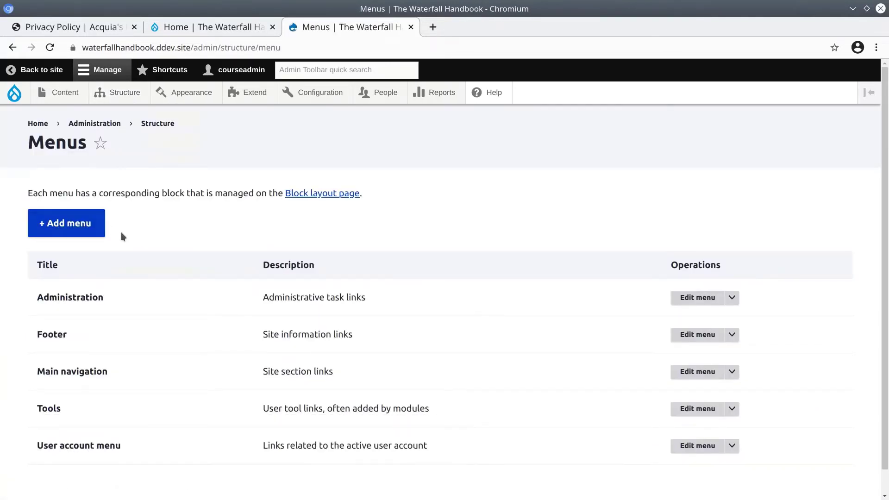
Open the Add menu form from Structure > Menus.
click(80, 225)
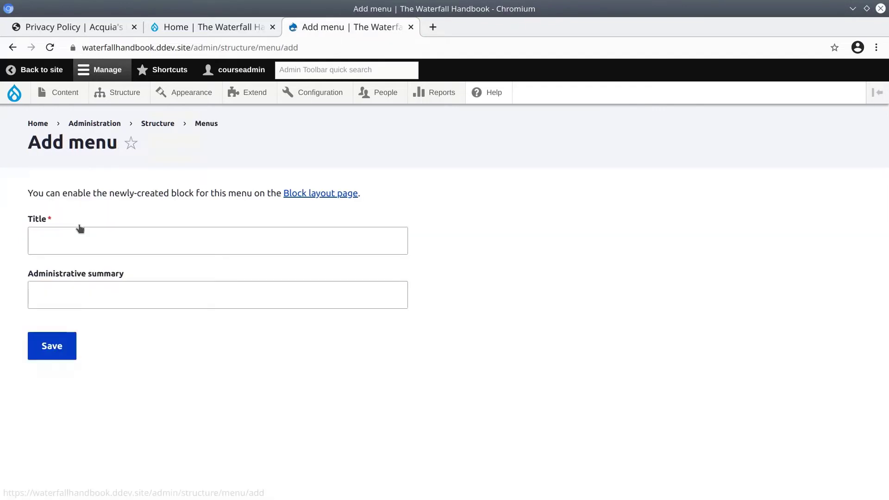
mouse_move(116, 99)
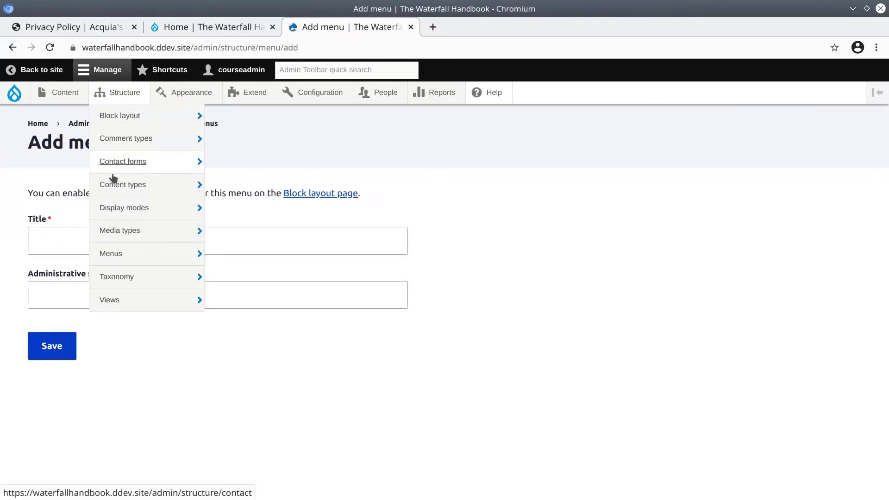
mouse_move(121, 256)
click(235, 256)
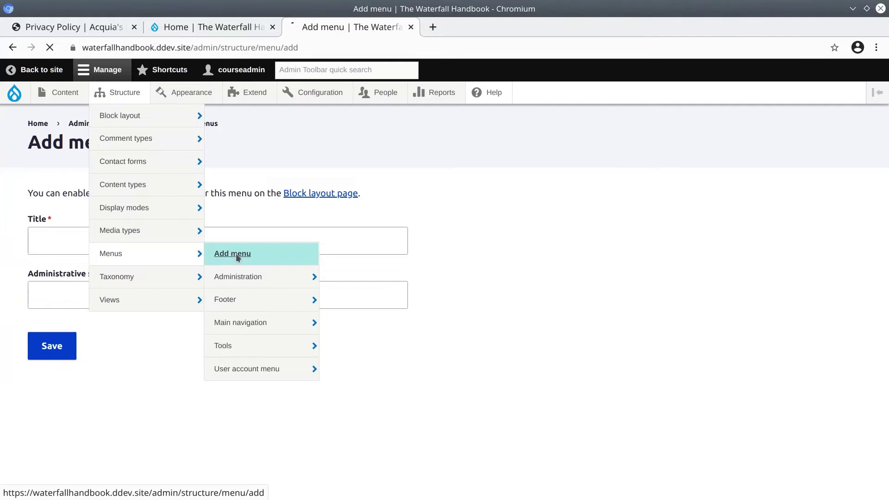
Copy 'Legal' from the Legal Menu asset page into the menu Title field.
click(84, 29)
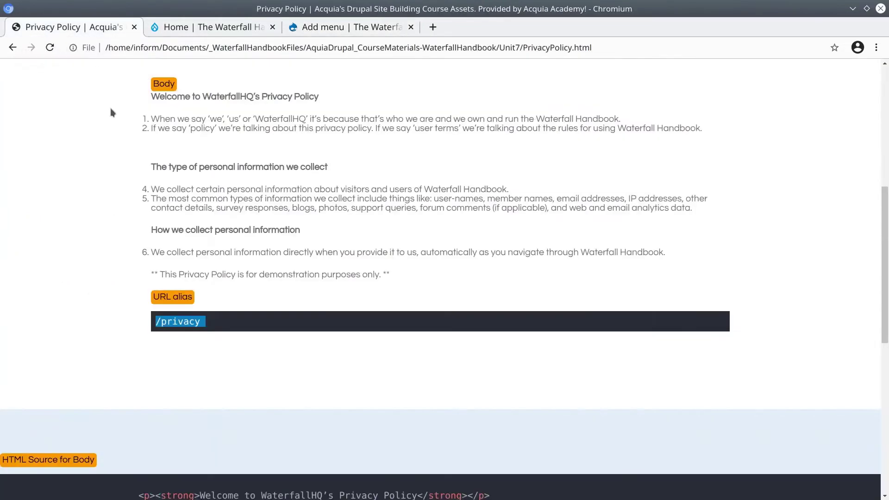
scroll(351, 208, up, 7)
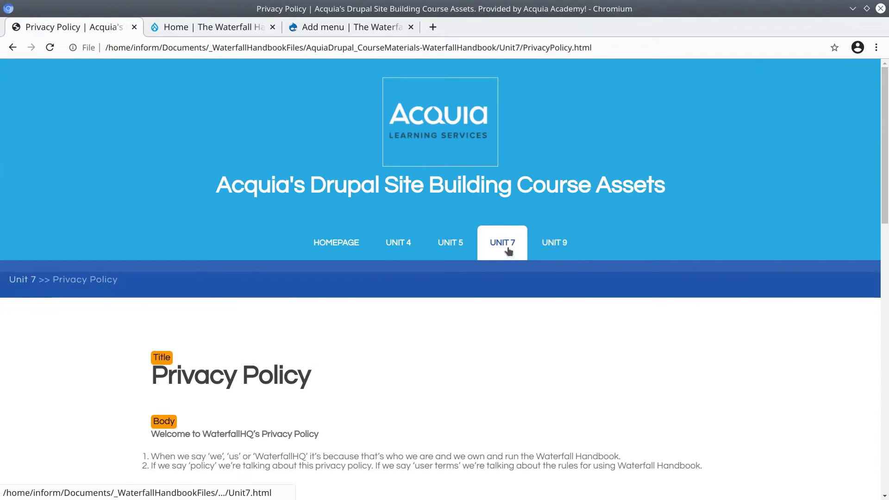
click(507, 249)
scroll(200, 254, down, 3)
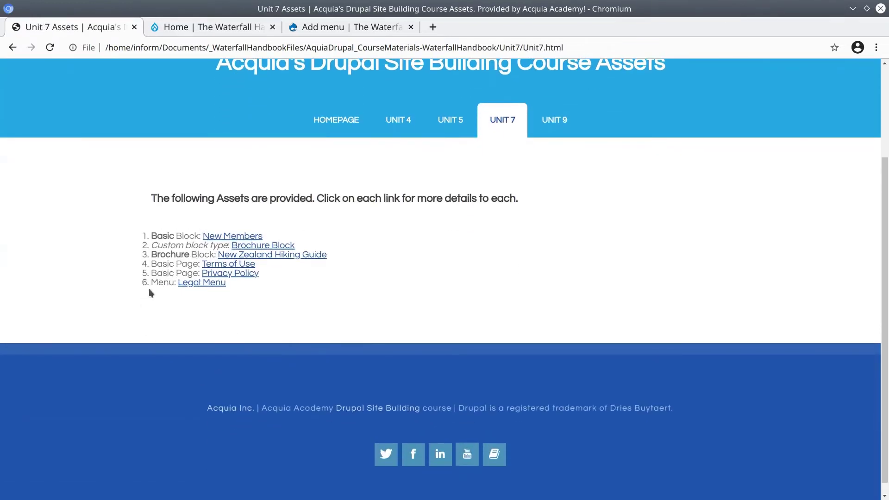
double_click(158, 284)
click(158, 286)
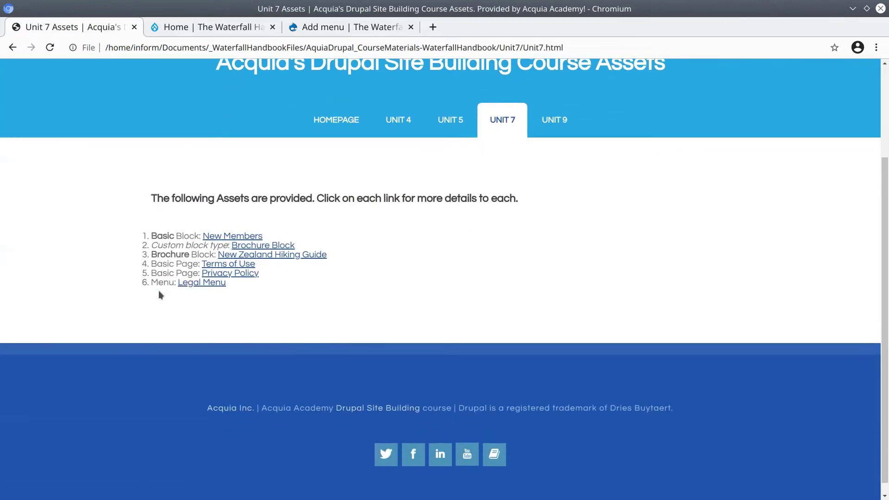
click(203, 283)
scroll(197, 317, down, 1)
double_click(197, 317)
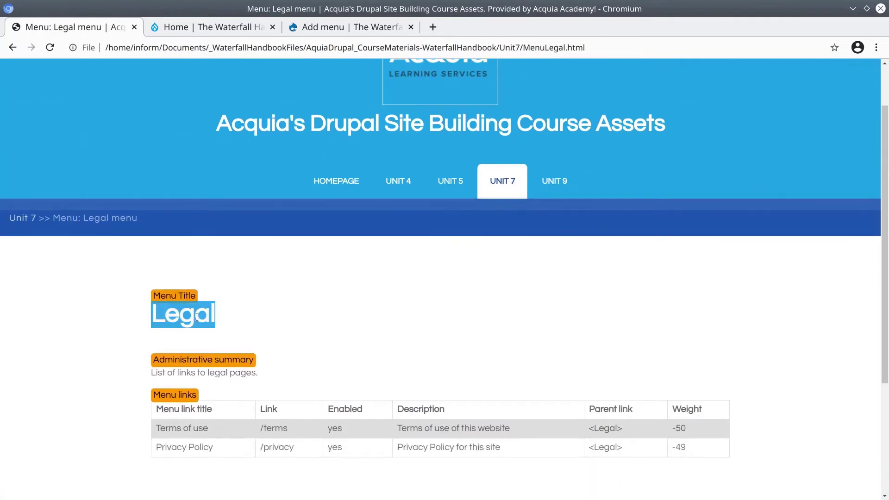
right_click(197, 317)
click(218, 329)
click(346, 29)
click(84, 231)
key(ctrl+v)
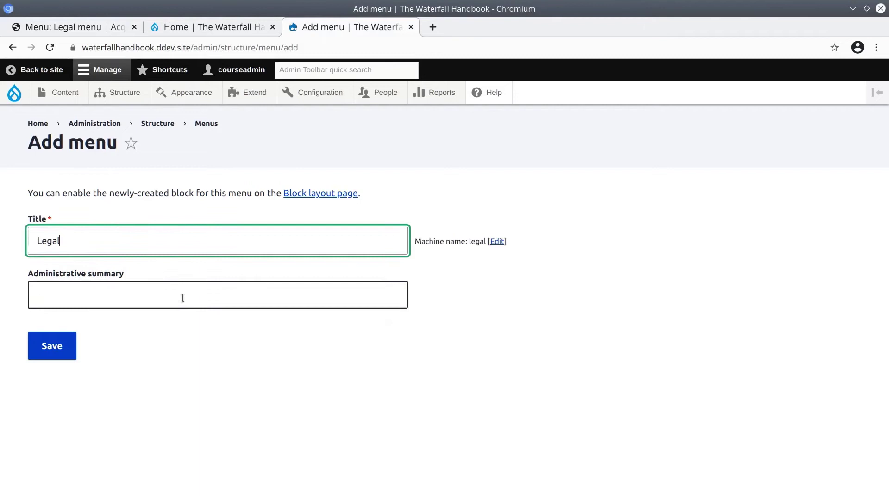
Fill Administrative summary with 'List of links to legal pages.' copied from the asset page.
click(183, 298)
click(69, 27)
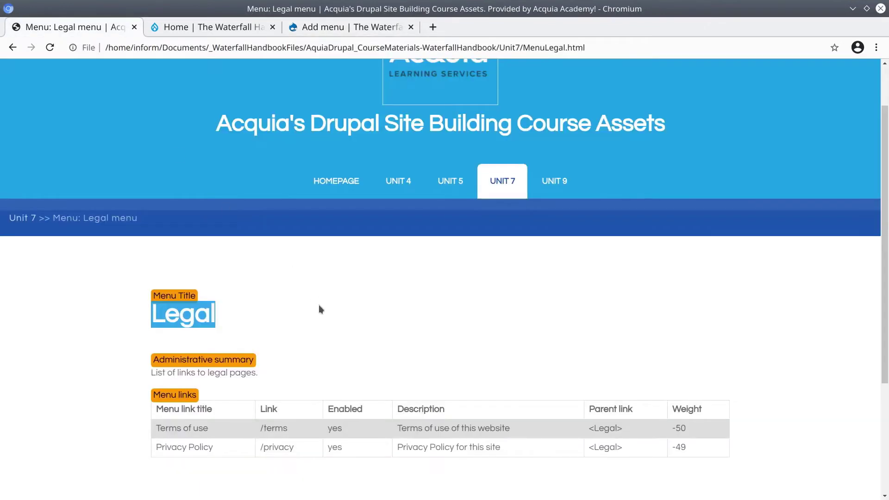
scroll(254, 324, down, 1)
triple_click(201, 310)
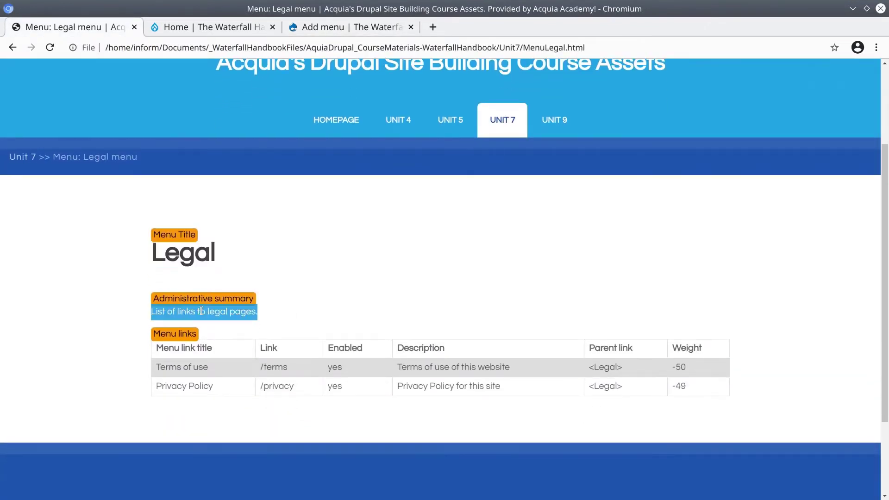
right_click(234, 318)
click(250, 326)
click(351, 26)
key(ctrl+v)
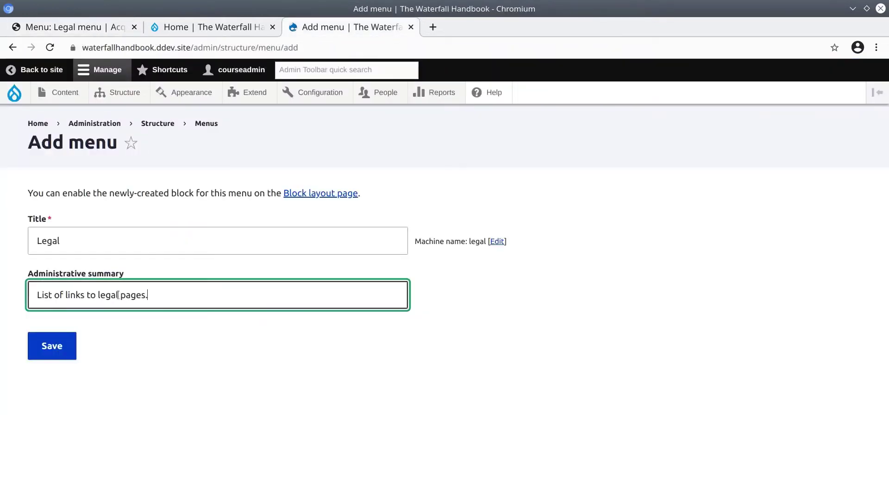
Save the new Legal menu and review the resulting page.
click(68, 354)
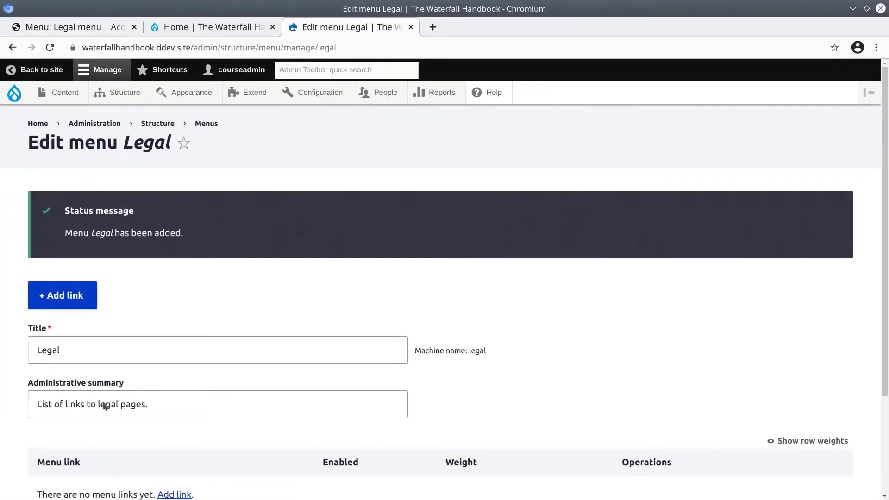
scroll(176, 283, down, 1)
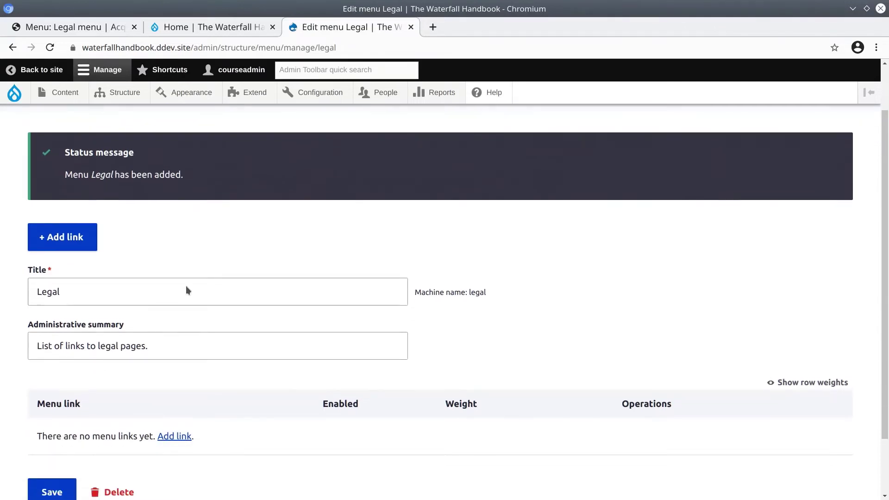
scroll(186, 279, up, 1)
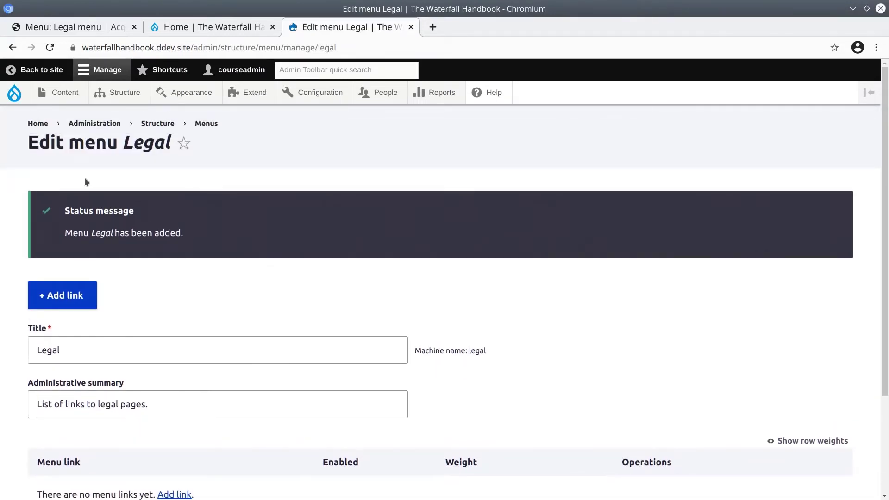
double_click(93, 146)
click(146, 142)
scroll(183, 264, down, 2)
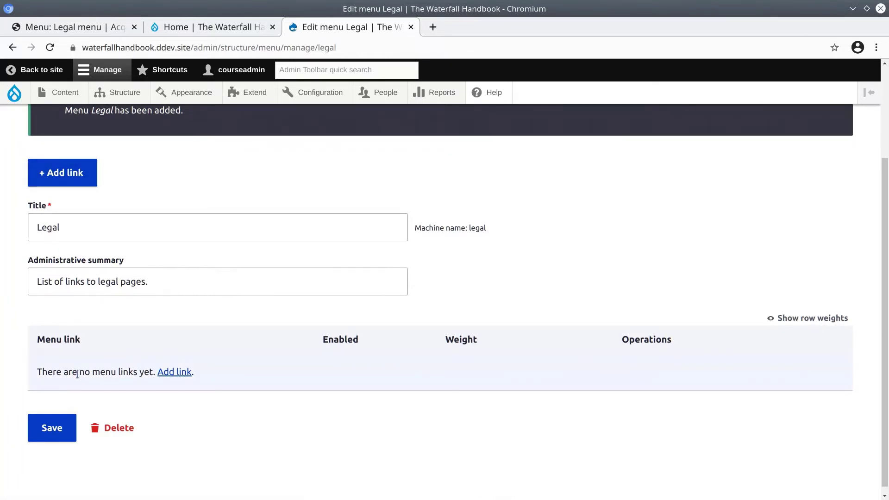
drag(77, 374, 105, 374)
click(121, 374)
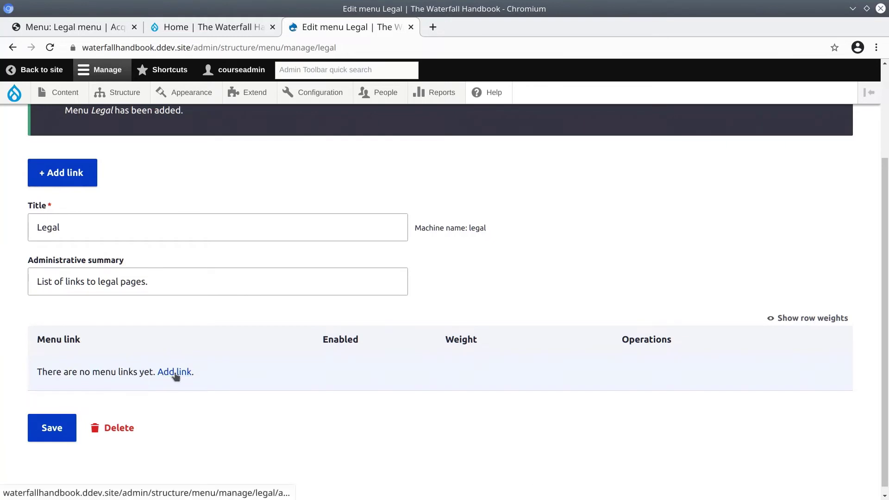
mouse_move(175, 375)
mouse_down()
mouse_move(184, 357)
mouse_move(166, 367)
mouse_up()
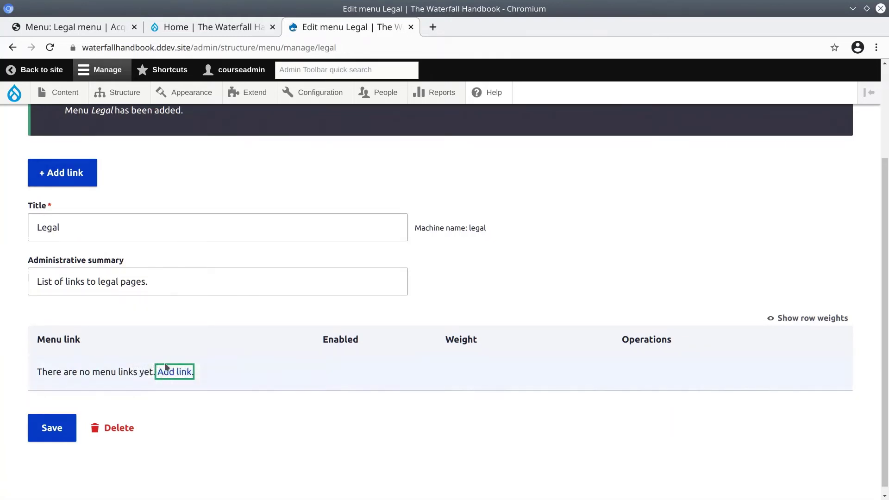
scroll(119, 213, up, 2)
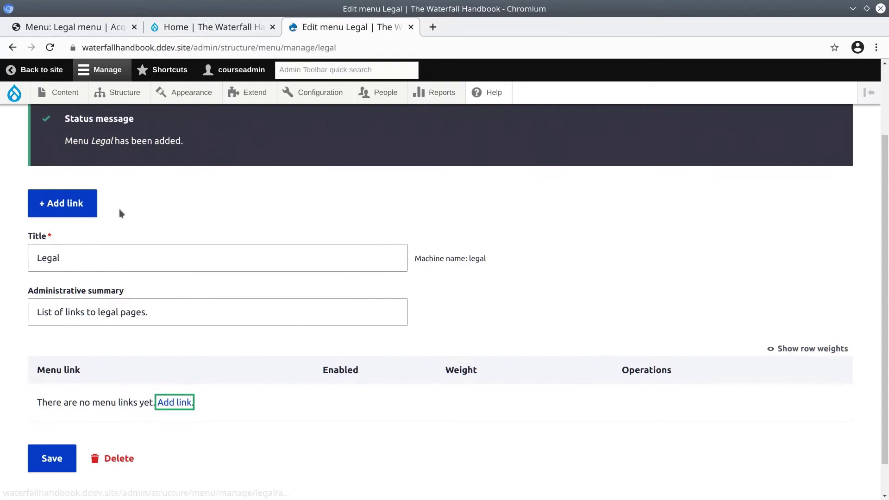
scroll(120, 213, up, 2)
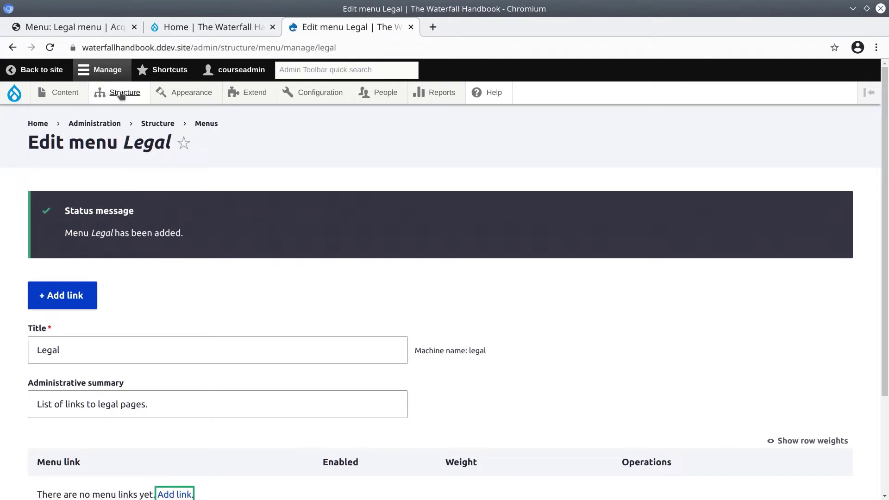
Reopen the Legal menu's edit page from Structure > Menus.
mouse_move(122, 96)
mouse_move(113, 253)
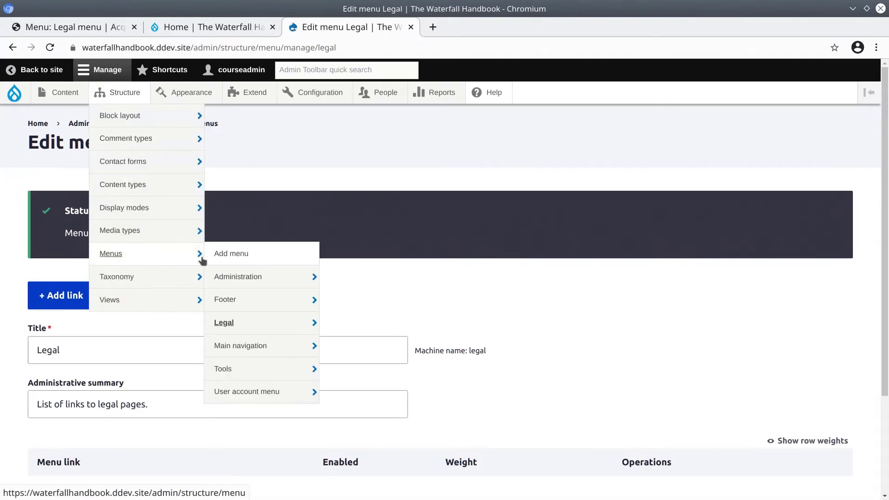
click(229, 326)
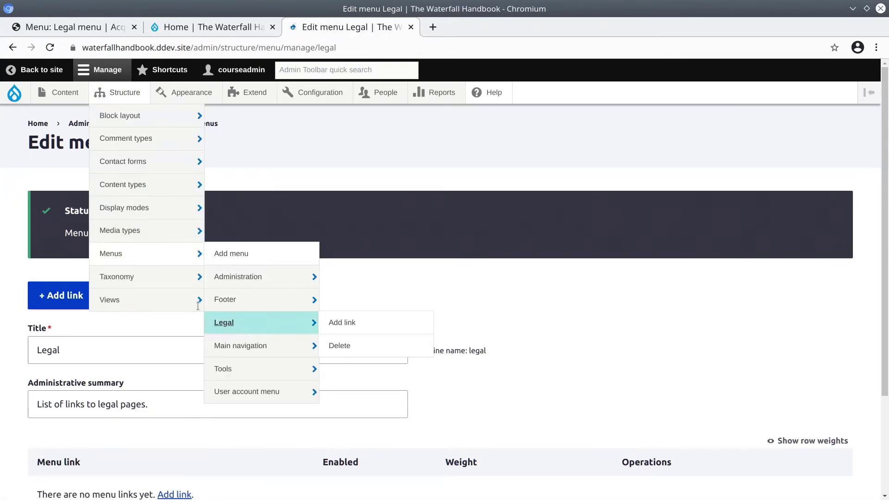
scroll(204, 324, down, 1)
scroll(93, 226, up, 1)
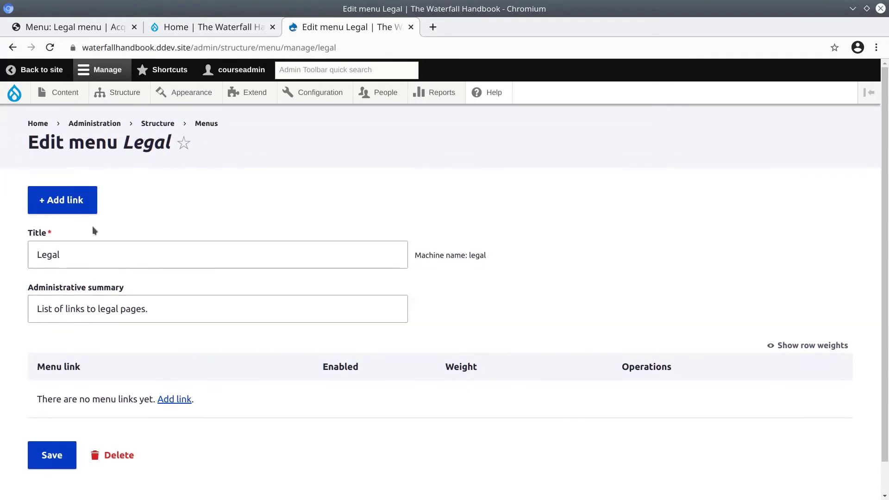
Start a new Legal menu link titled 'Terms of use', copied from the asset page.
click(73, 206)
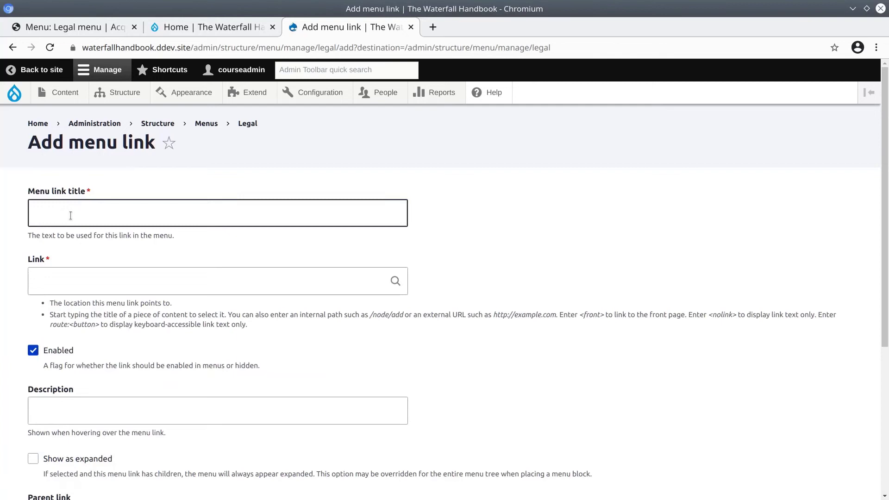
click(71, 26)
scroll(201, 330, down, 2)
click(178, 303)
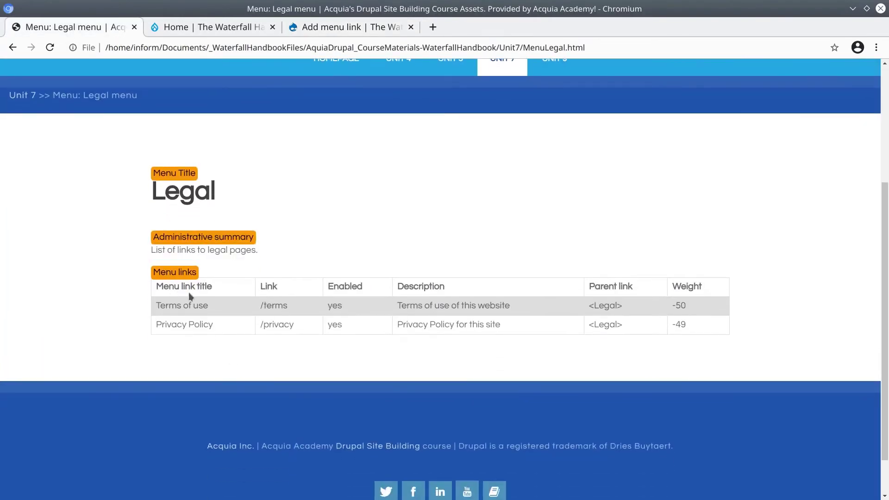
drag(158, 304, 196, 305)
triple_click(201, 306)
right_click(202, 305)
click(220, 314)
click(337, 26)
click(60, 211)
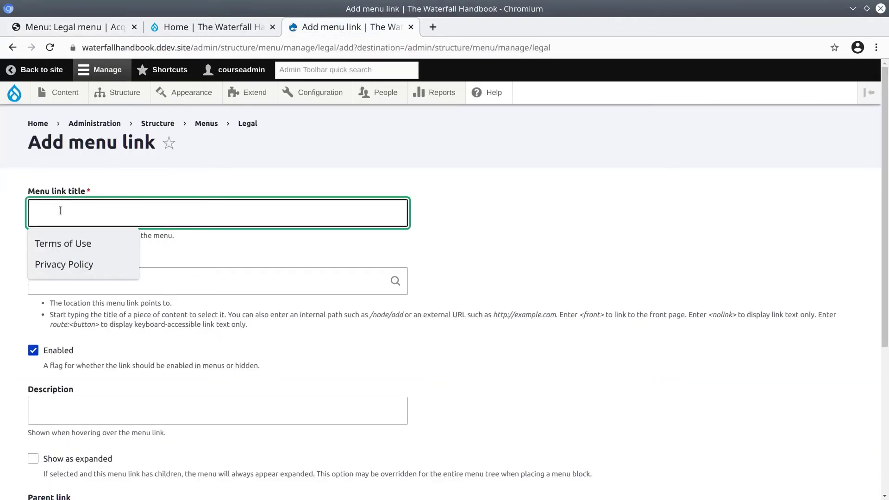
key(ctrl+v)
Point the link at the Terms of Use page, set weight -50, and save it.
click(46, 283)
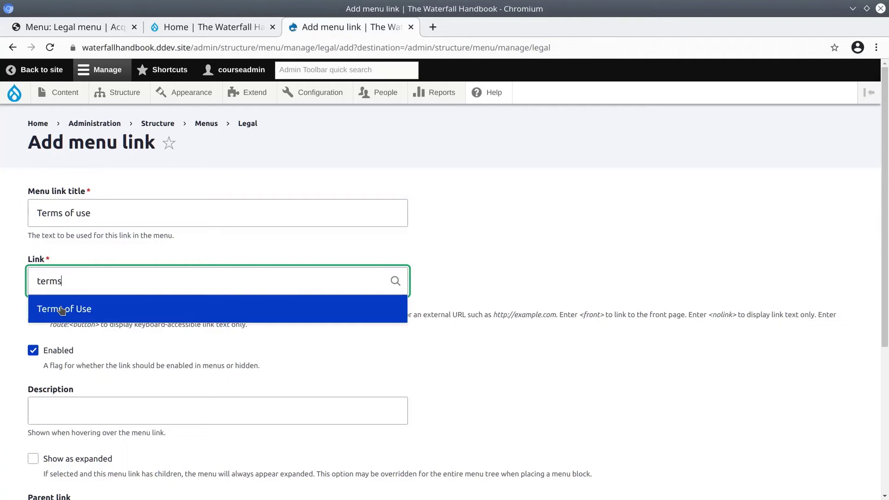
click(86, 314)
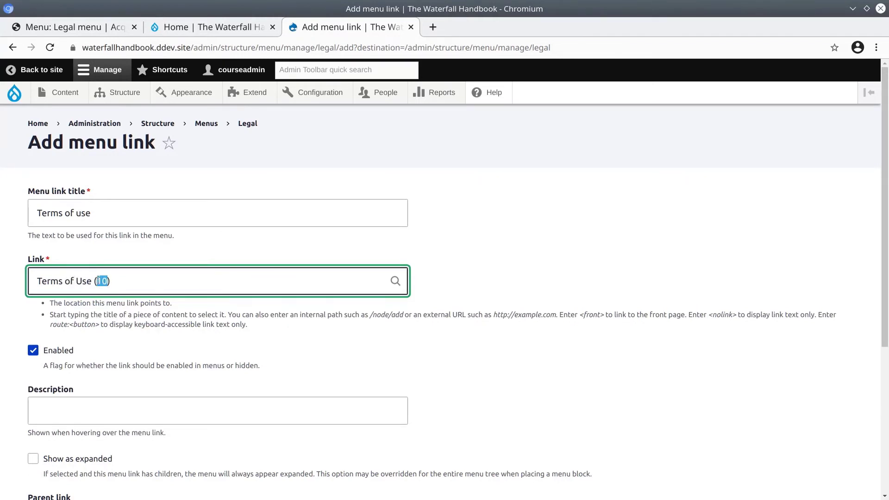
scroll(206, 266, down, 5)
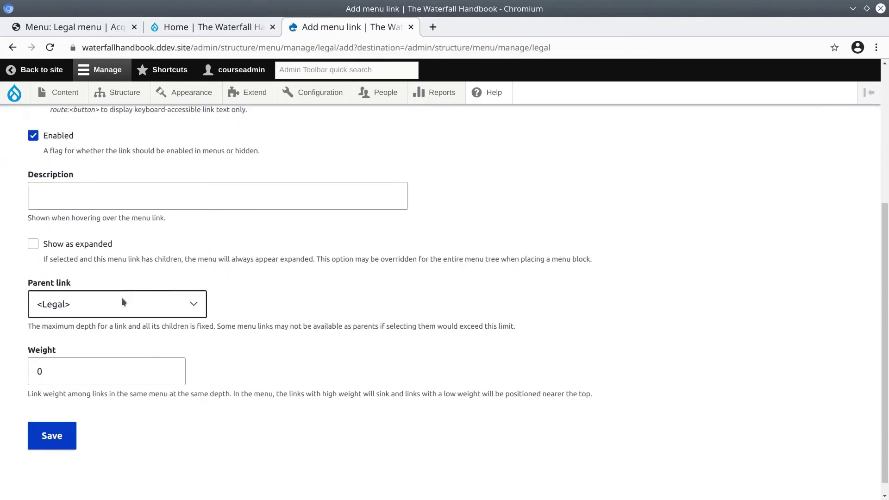
click(68, 27)
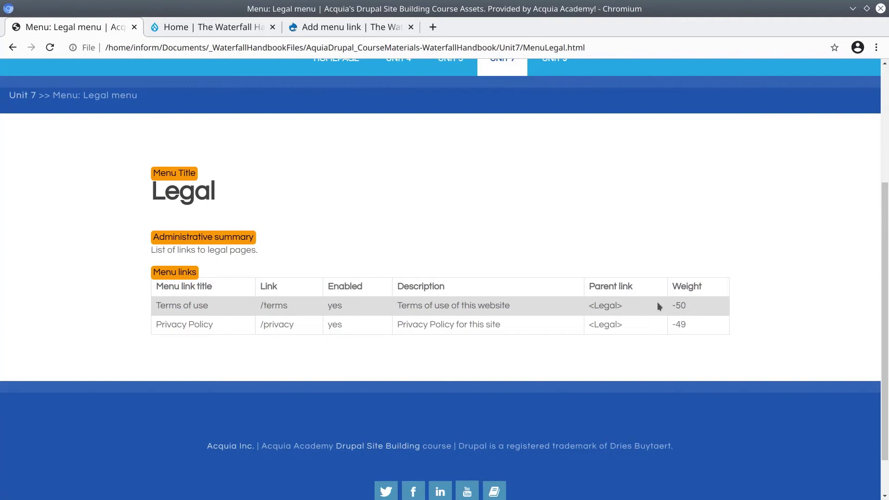
click(314, 29)
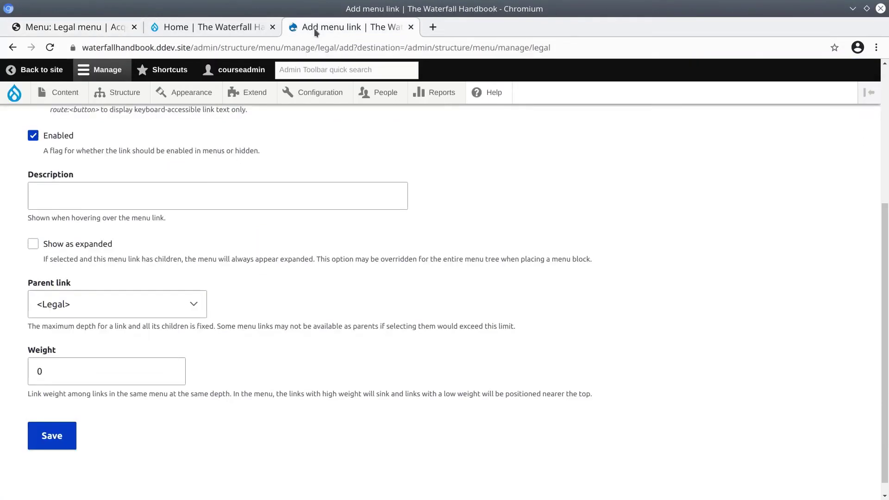
click(67, 369)
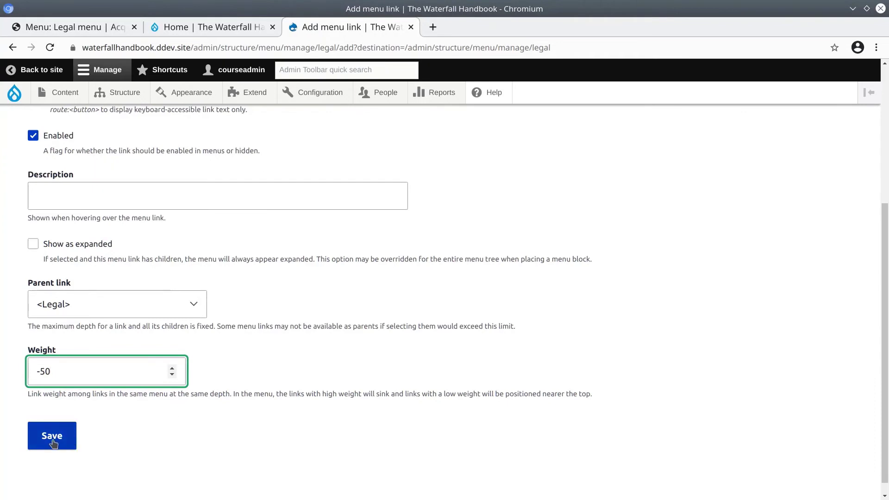
click(65, 425)
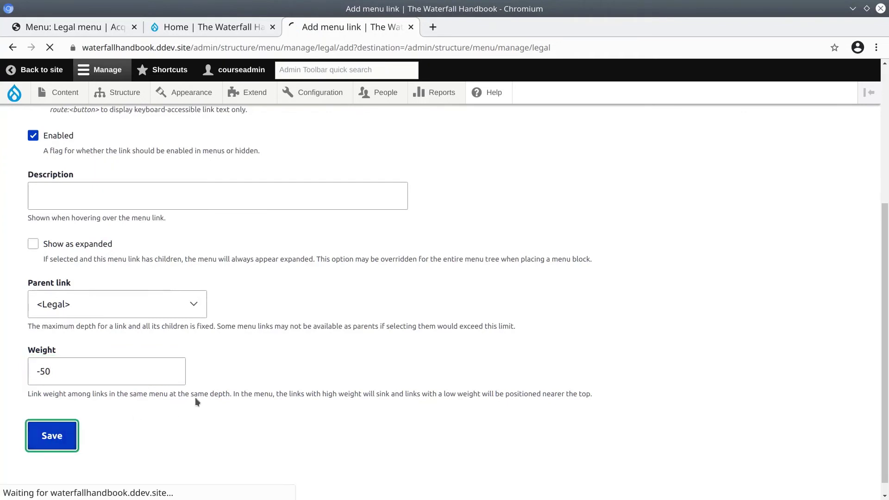
scroll(457, 353, down, 2)
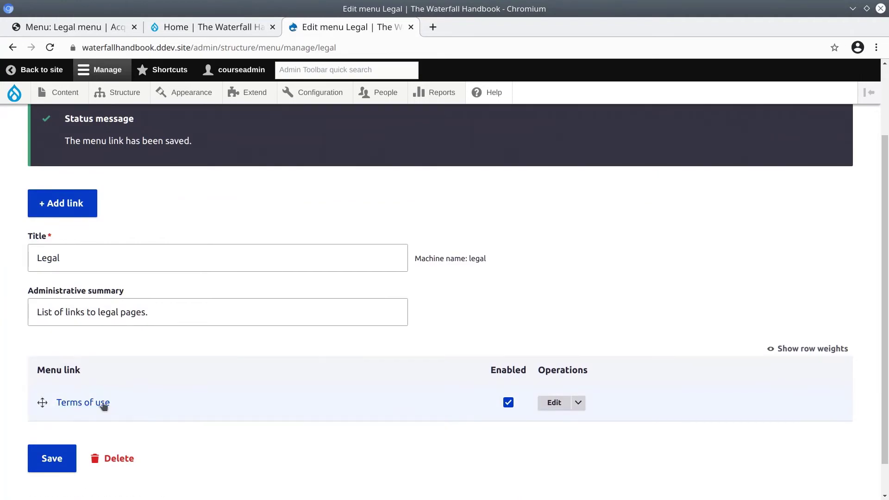
Add another Legal menu link titled 'Privacy Policy', copied from the reference page.
click(108, 30)
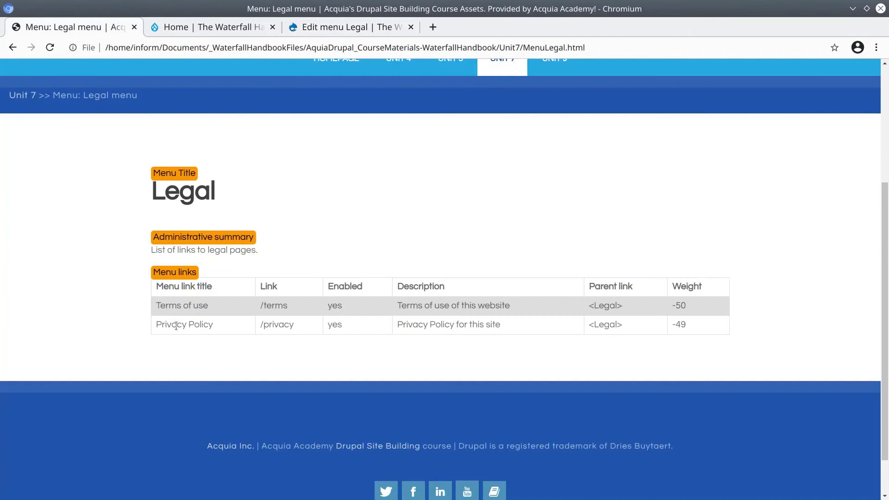
triple_click(162, 324)
right_click(169, 324)
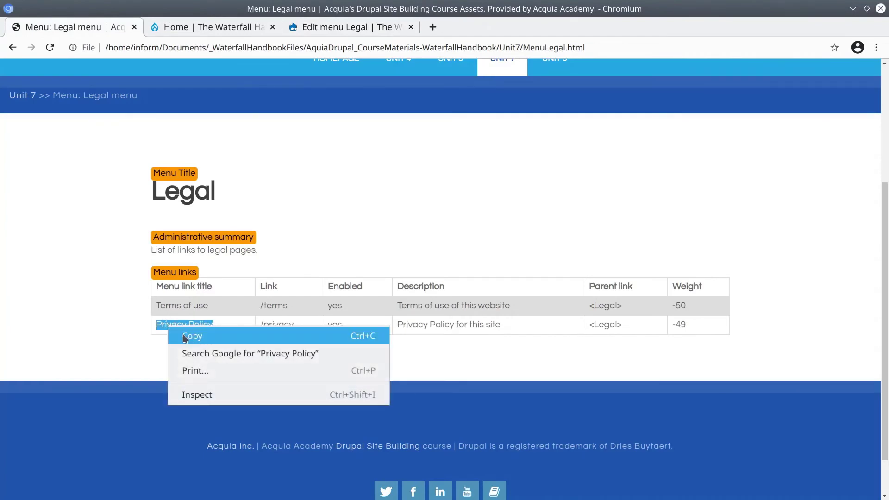
click(184, 337)
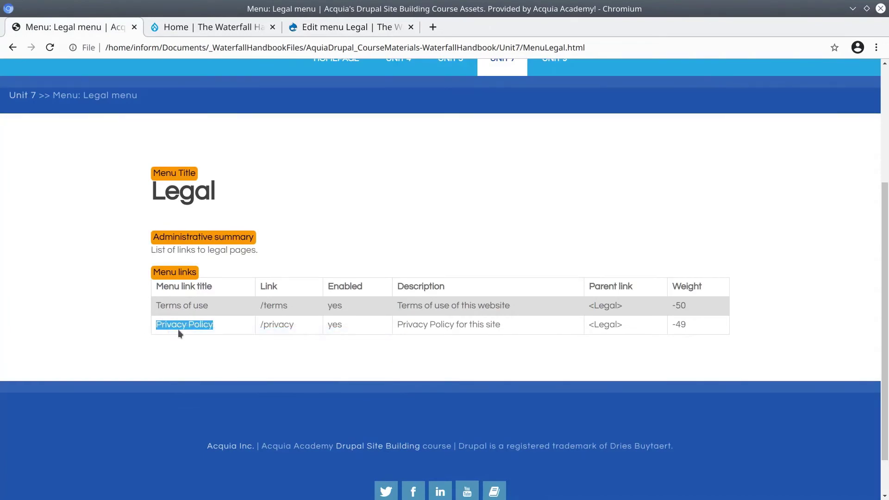
click(341, 28)
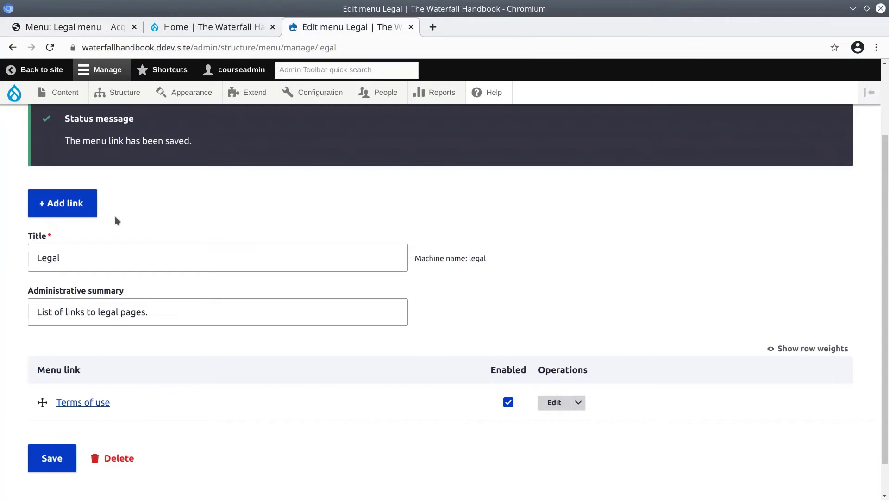
click(89, 211)
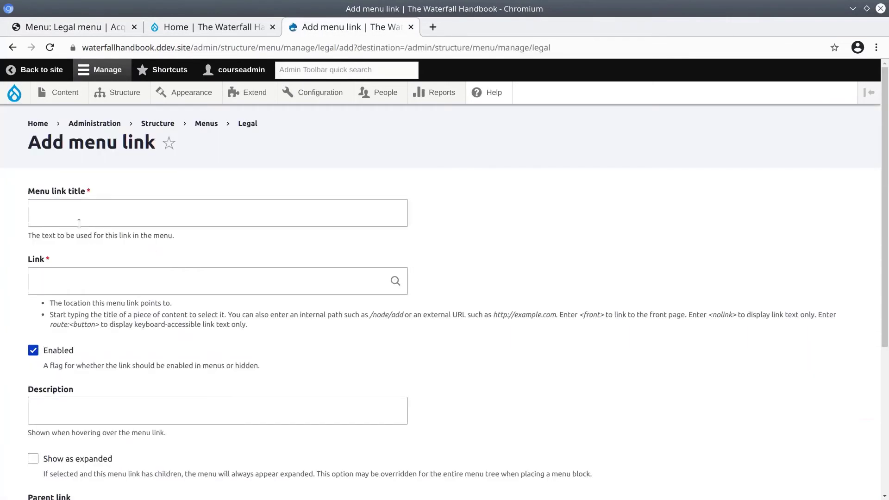
click(76, 213)
right_click(77, 213)
click(112, 299)
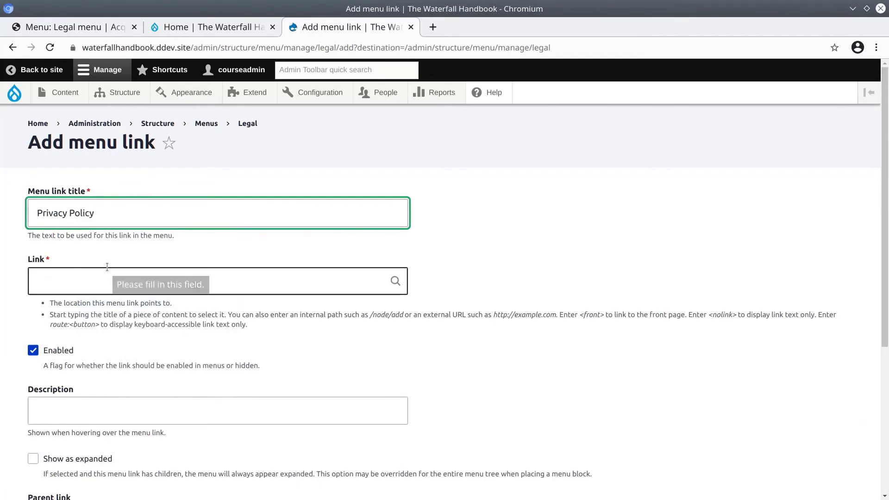
Link it to the Privacy Policy page via the 'priv' autocomplete, adjust its weight, and save.
click(84, 287)
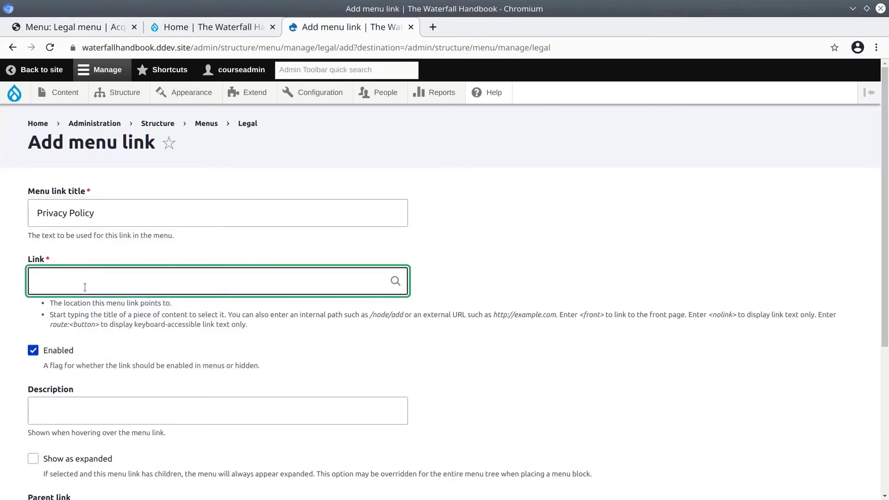
text(priv)
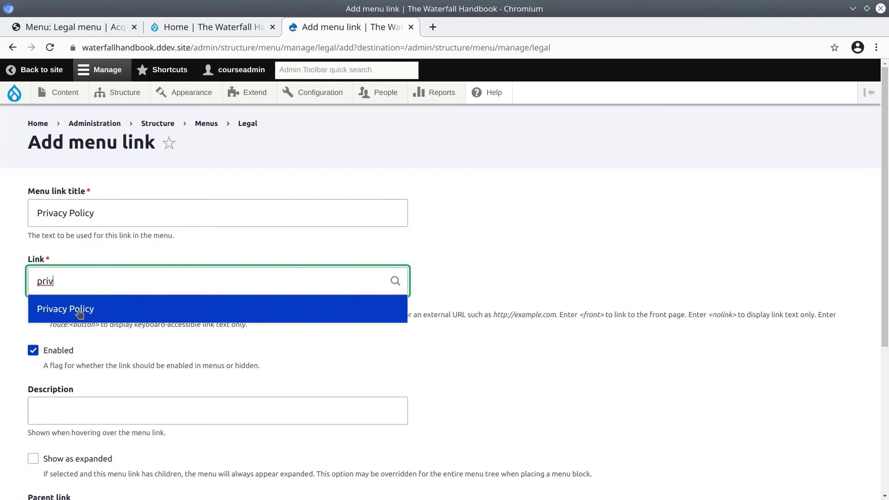
click(80, 314)
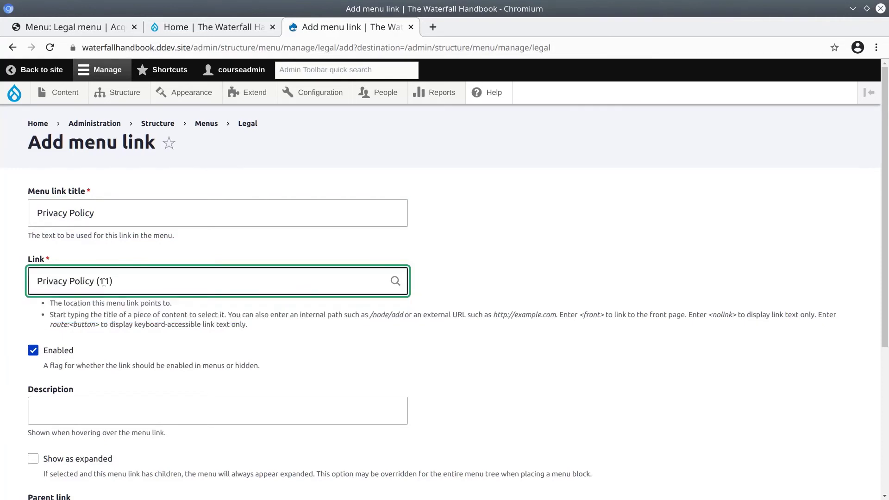
scroll(93, 367, down, 4)
scroll(93, 367, down, 2)
double_click(44, 355)
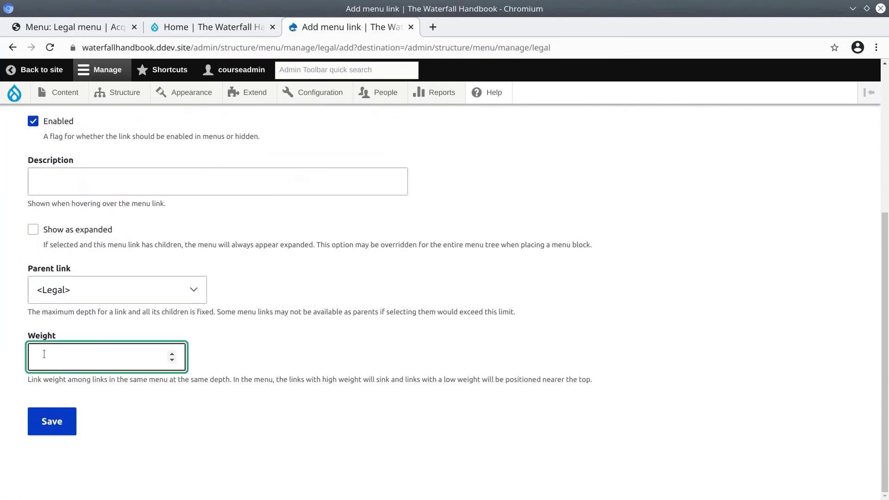
click(52, 425)
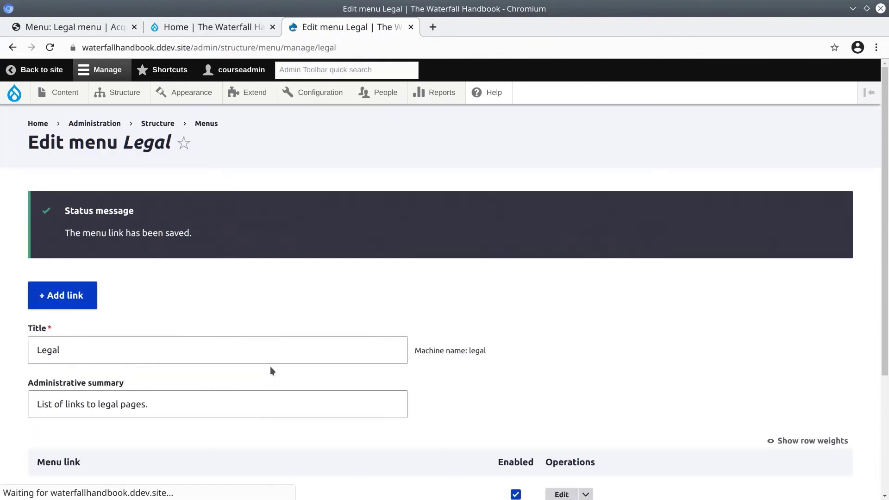
Save the Legal menu with both links.
scroll(234, 361, down, 3)
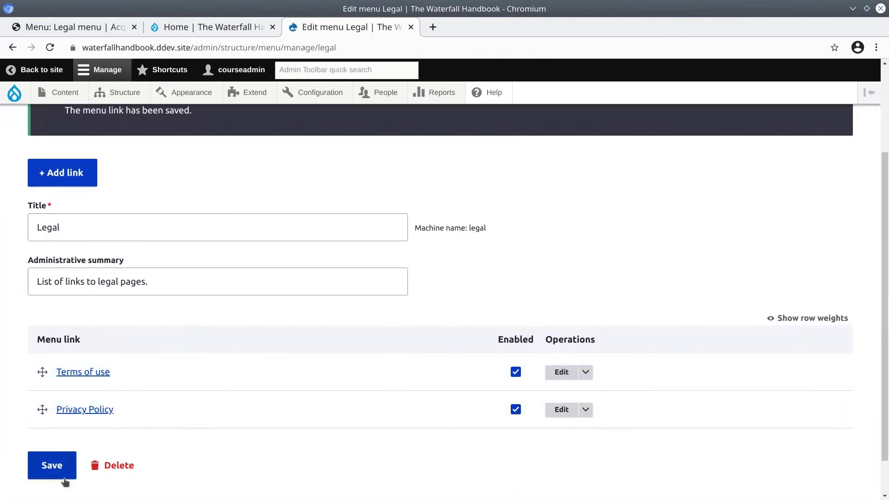
scroll(108, 295, up, 3)
scroll(192, 358, down, 3)
scroll(90, 309, down, 1)
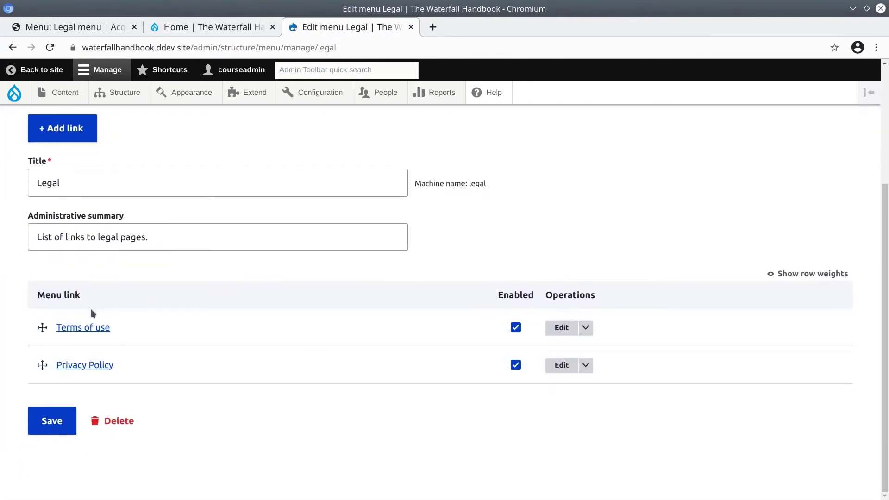
click(55, 424)
scroll(68, 417, down, 4)
click(63, 426)
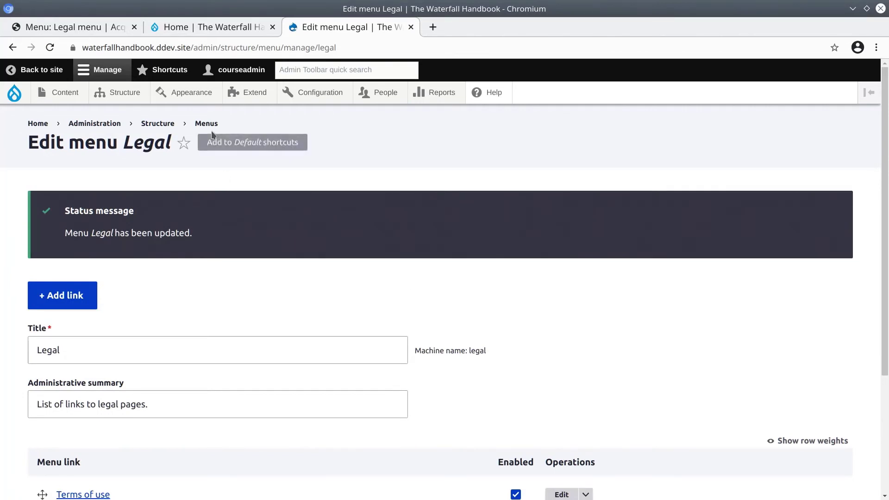
double_click(146, 149)
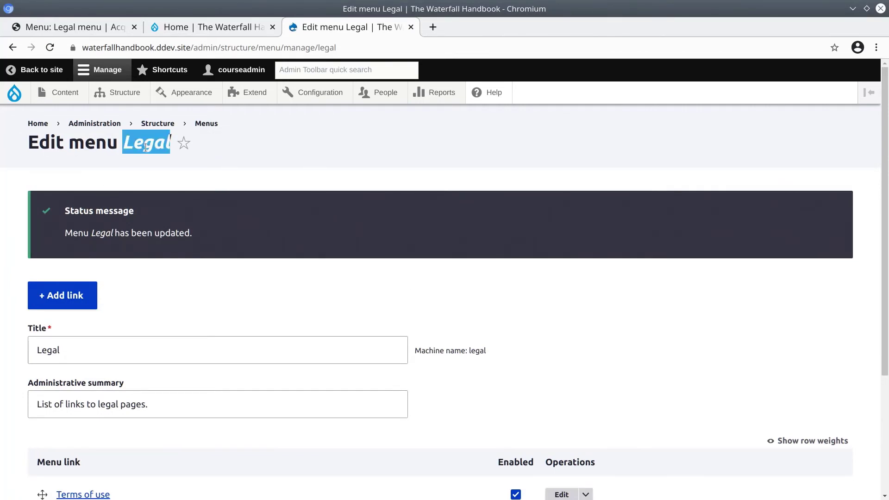
scroll(162, 407, down, 3)
scroll(170, 285, up, 2)
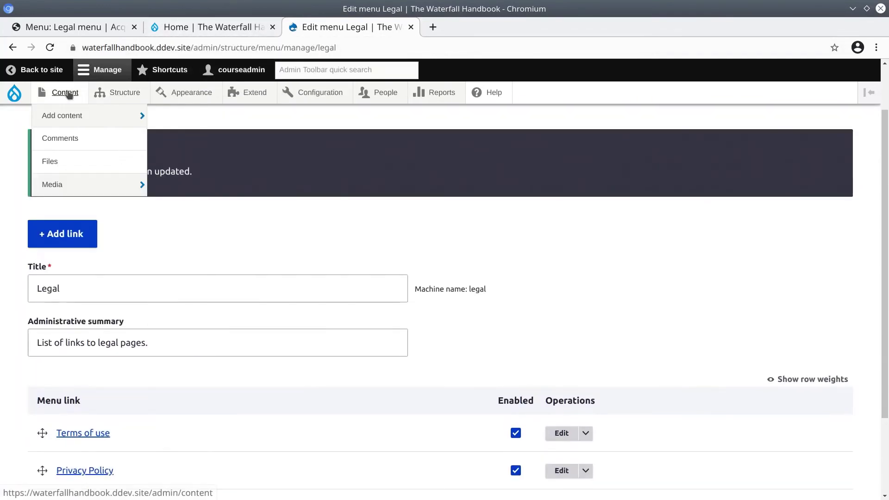
scroll(177, 401, down, 2)
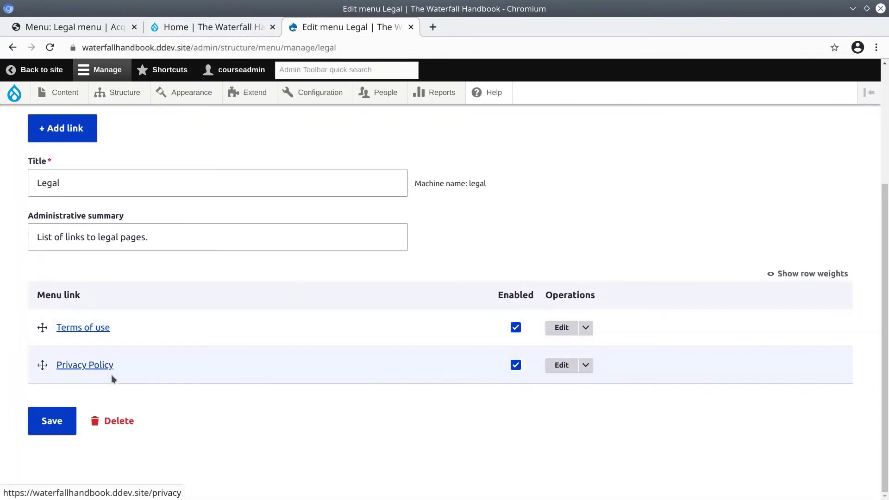
click(52, 420)
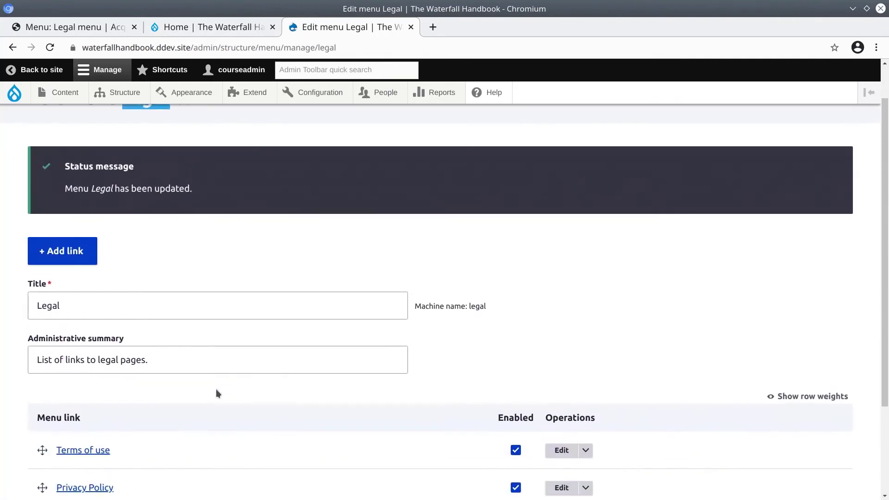
scroll(127, 324, down, 2)
scroll(163, 364, up, 3)
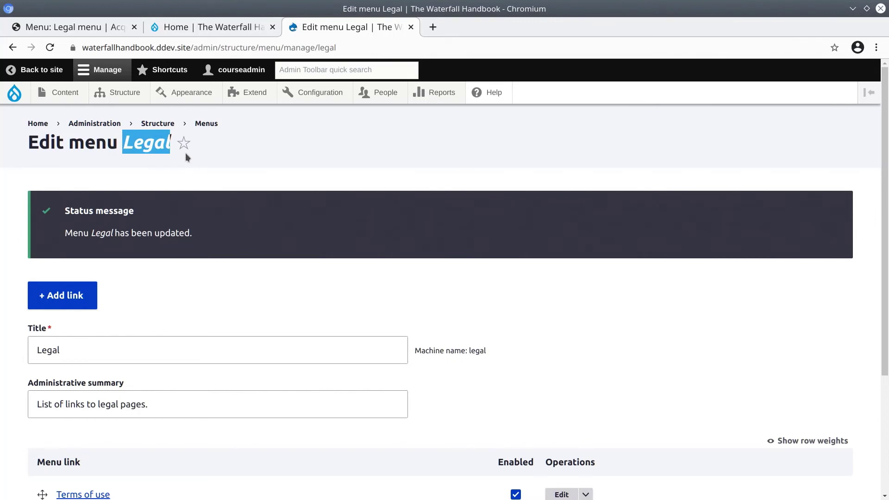
In Block layout, place the Legal menu block in Footer Bottom, filtering blocks by 'legal'.
click(151, 145)
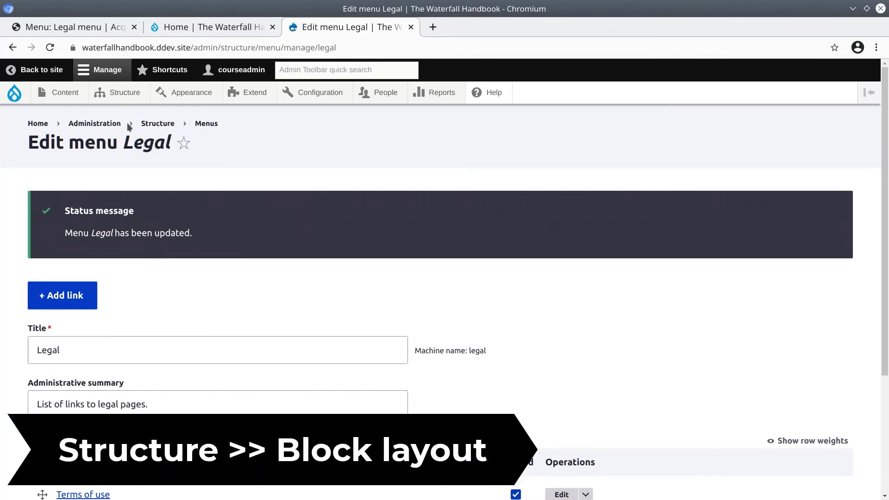
mouse_move(122, 102)
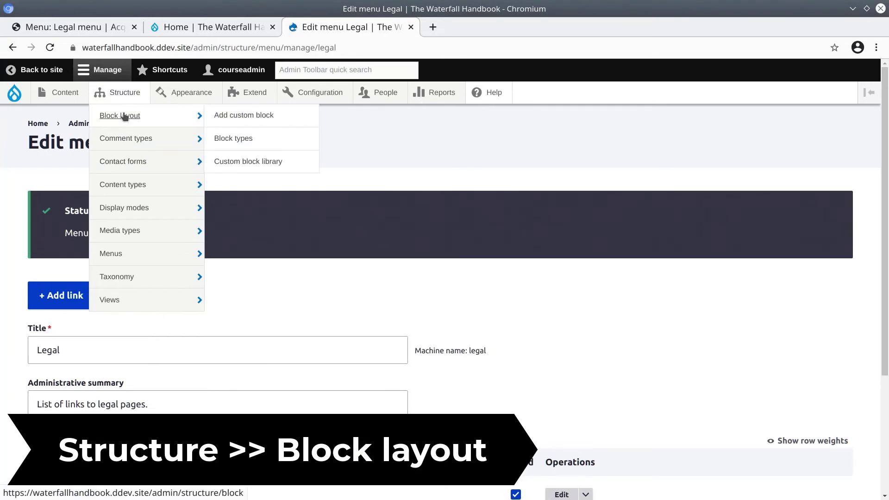
click(122, 115)
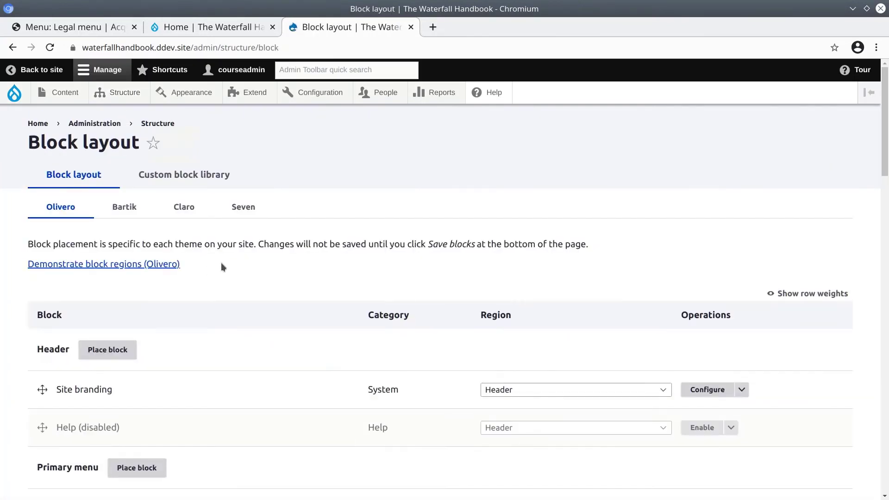
scroll(221, 266, down, 6)
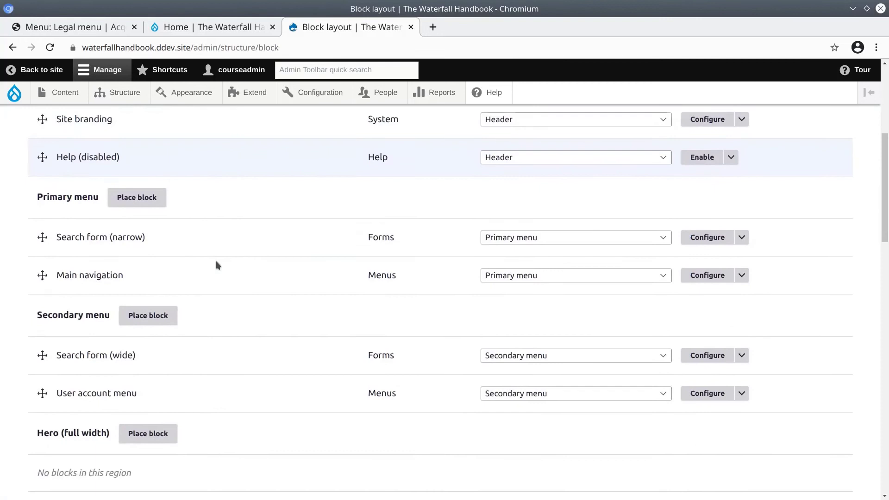
scroll(217, 265, down, 14)
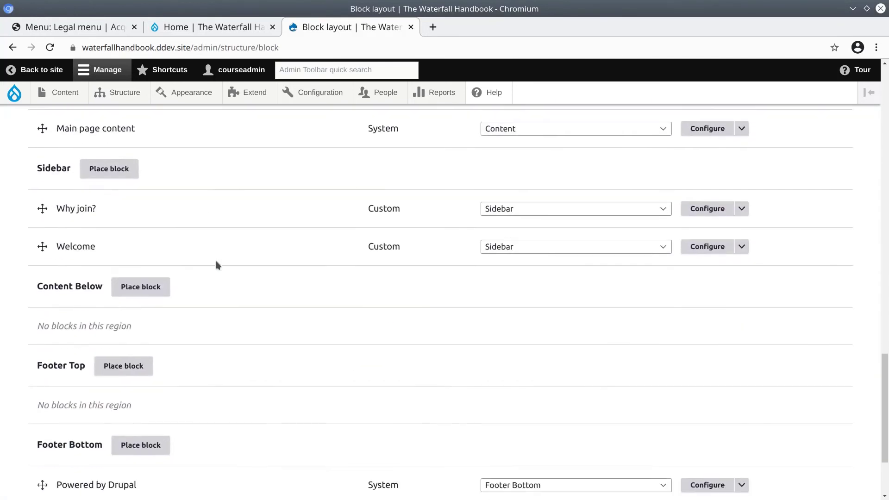
scroll(216, 265, down, 3)
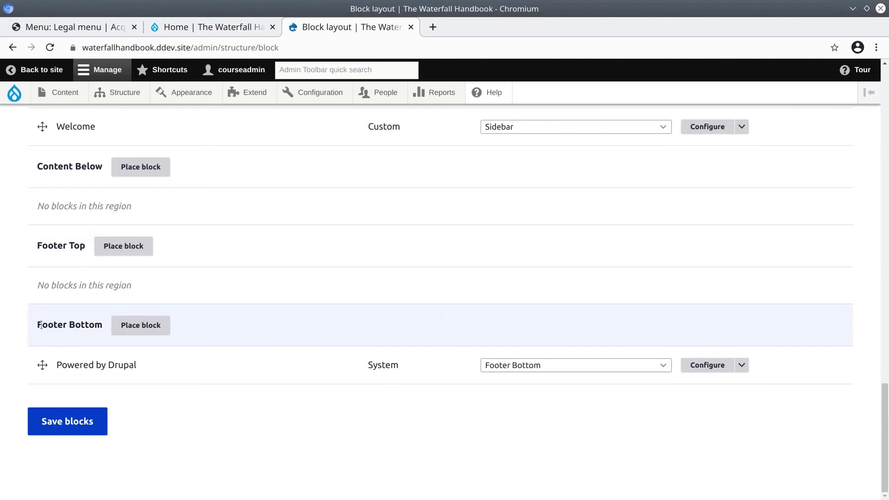
drag(41, 325, 83, 325)
click(84, 326)
click(135, 330)
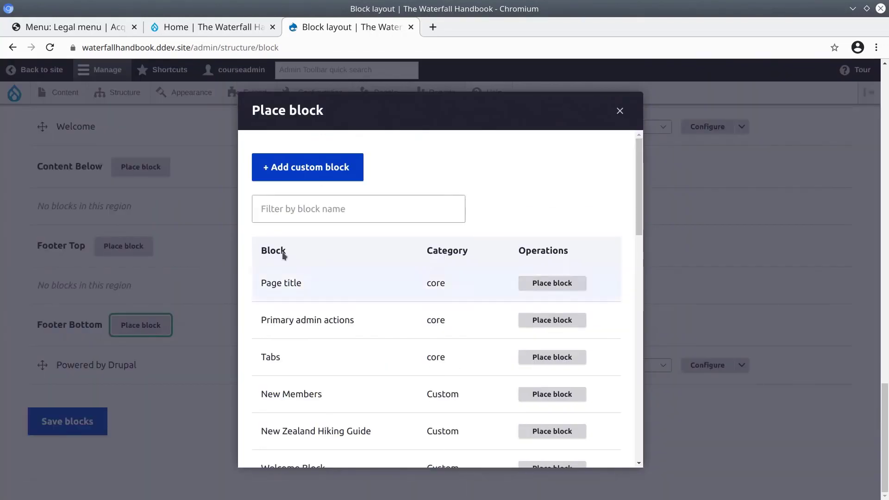
text(legal)
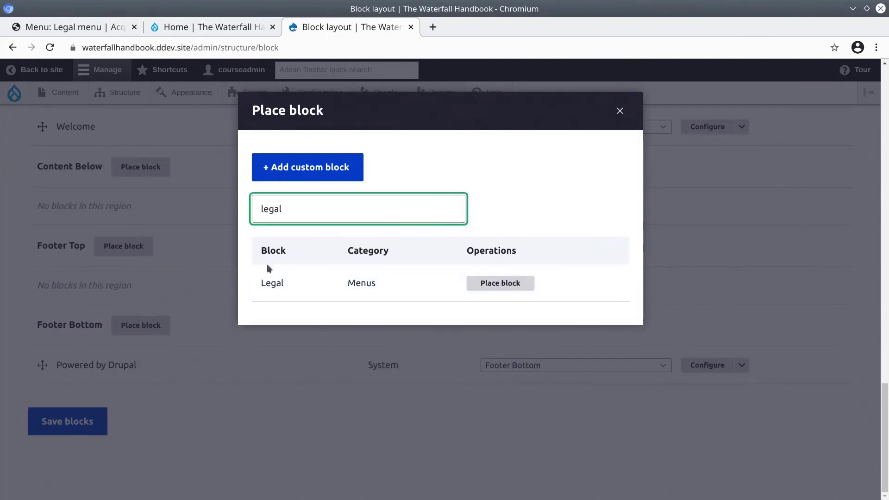
double_click(362, 283)
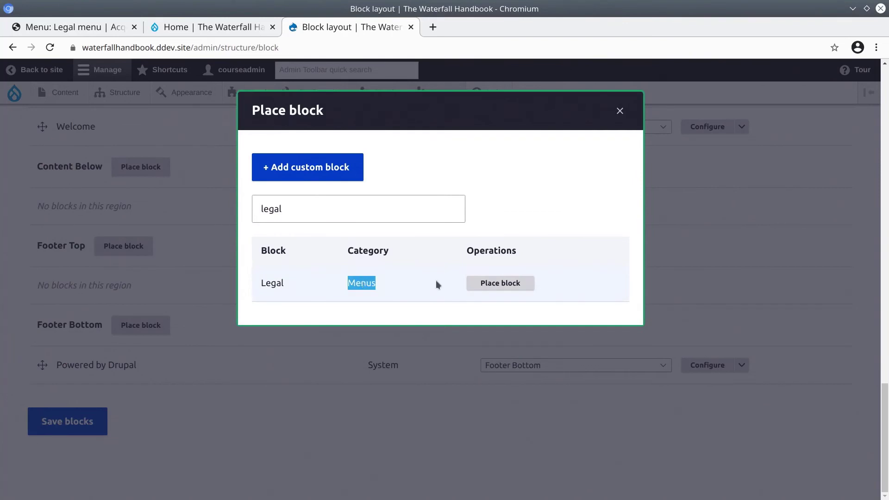
click(507, 286)
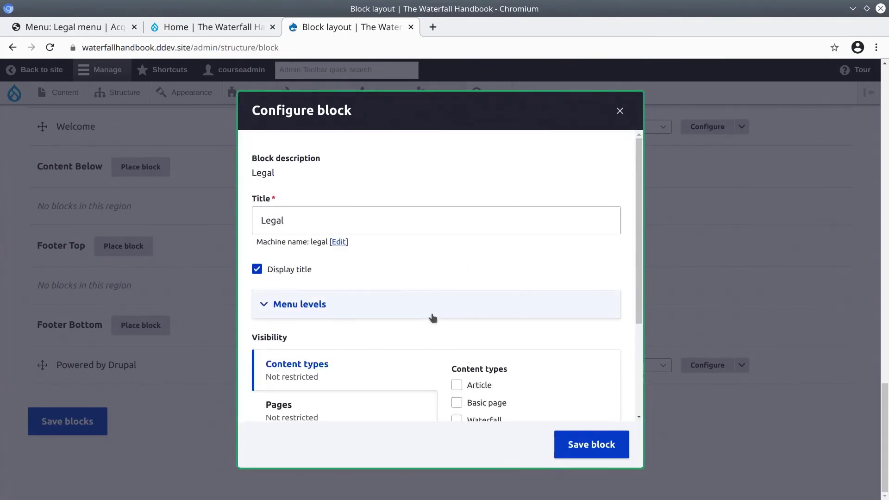
Review the Pages, Content type and Roles visibility settings of the Legal block.
scroll(431, 319, down, 2)
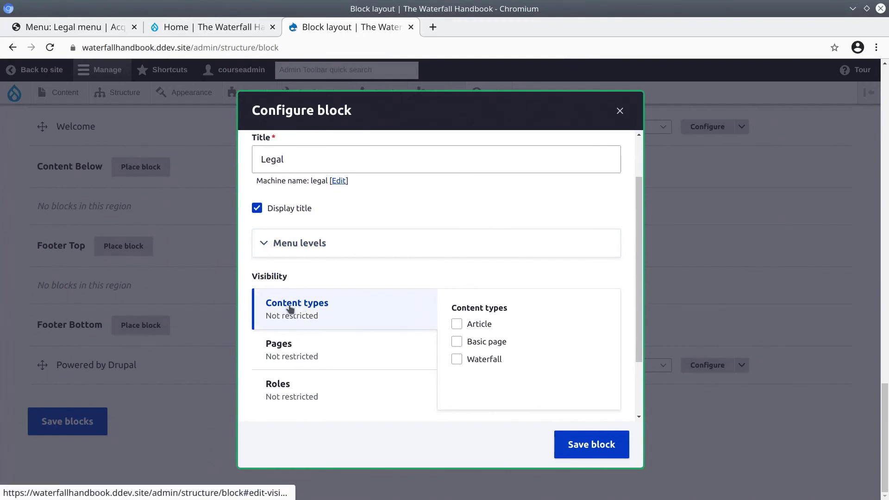
scroll(329, 305, down, 1)
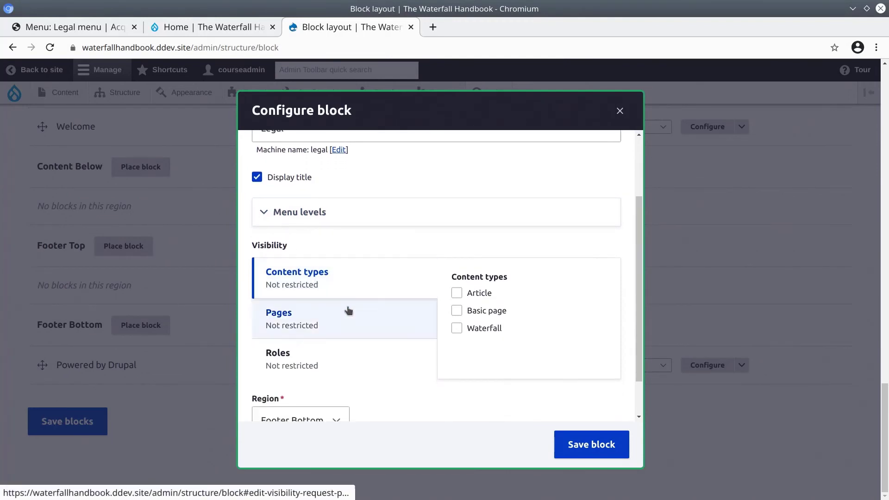
click(318, 324)
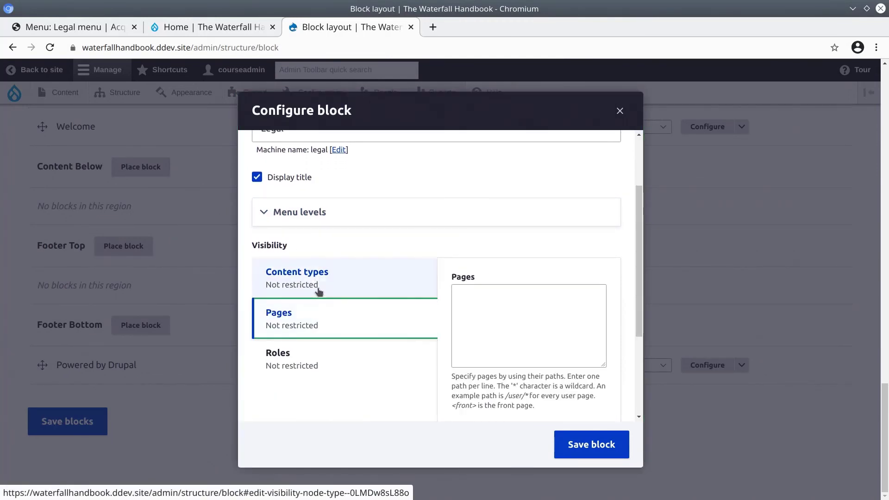
scroll(310, 357, down, 1)
click(308, 337)
click(314, 294)
click(318, 255)
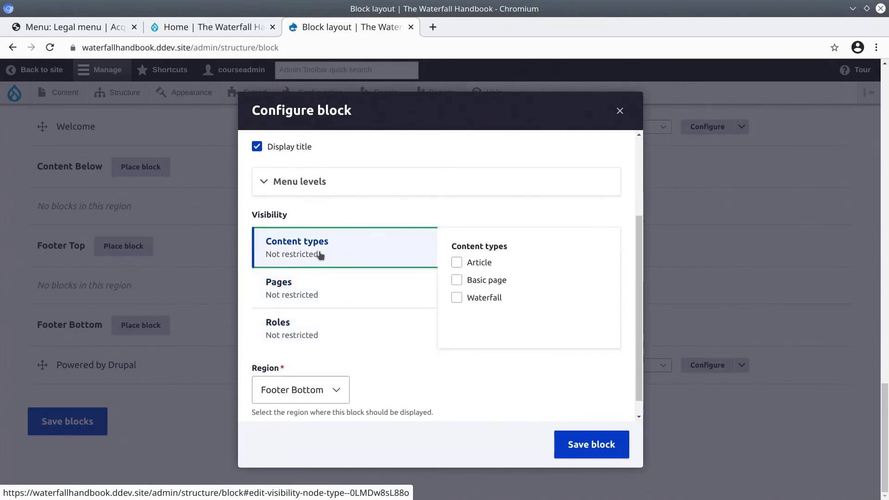
click(328, 313)
click(343, 324)
scroll(362, 322, down, 1)
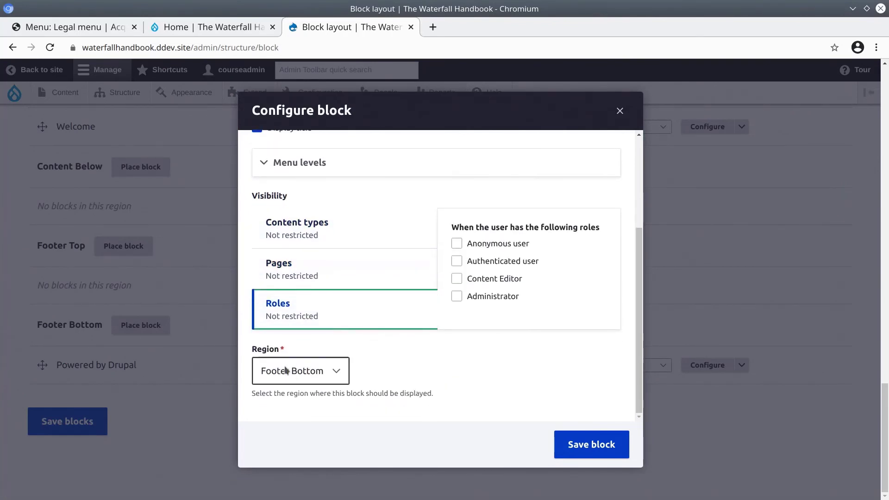
Save the Legal block, drag it above Powered by Drupal, and save the block order.
click(584, 448)
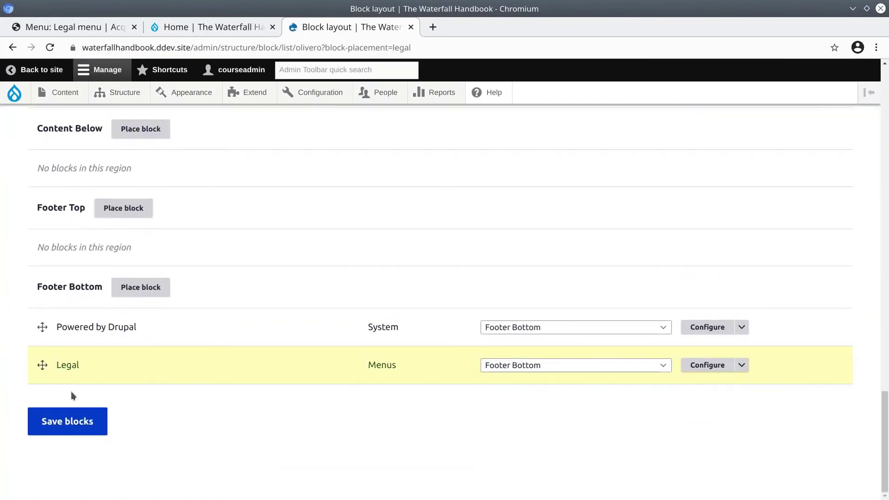
drag(44, 370, 43, 327)
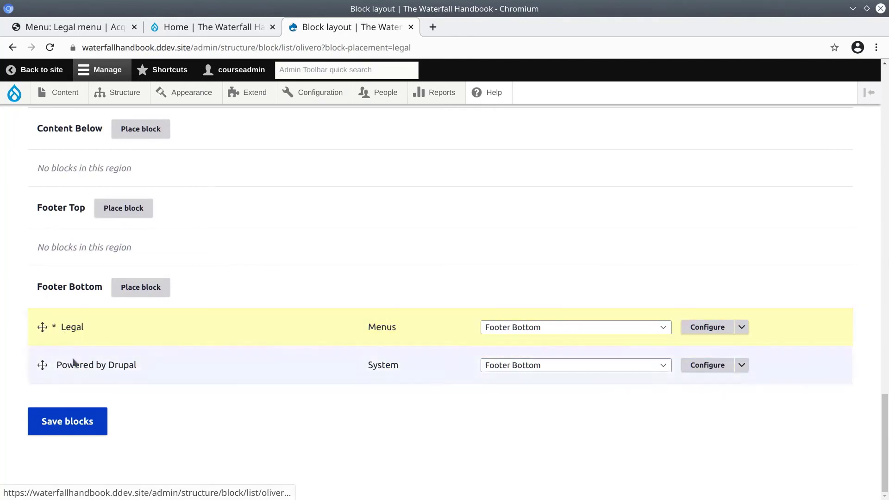
click(66, 421)
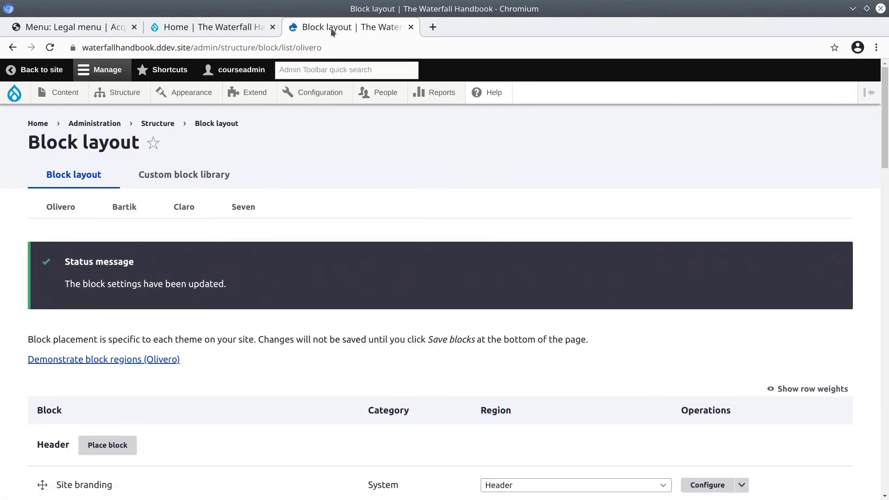
Reload the homepage and follow the footer's Terms of use link.
click(225, 29)
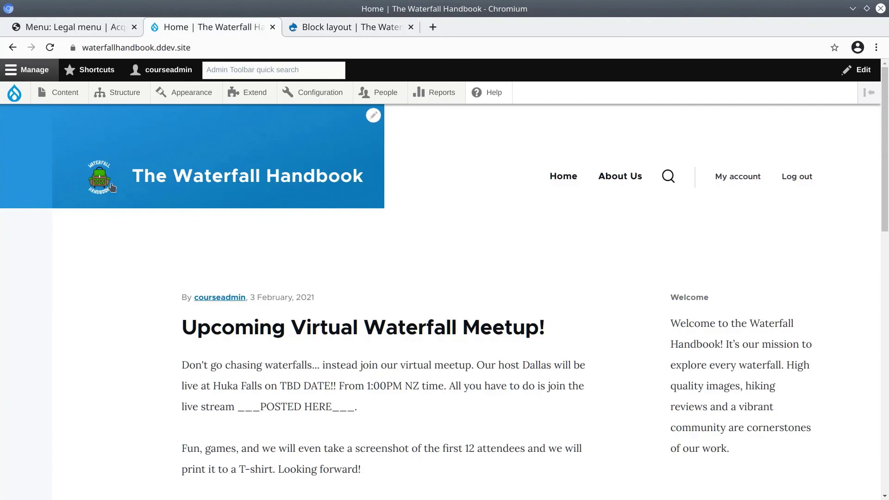
scroll(176, 324, down, 10)
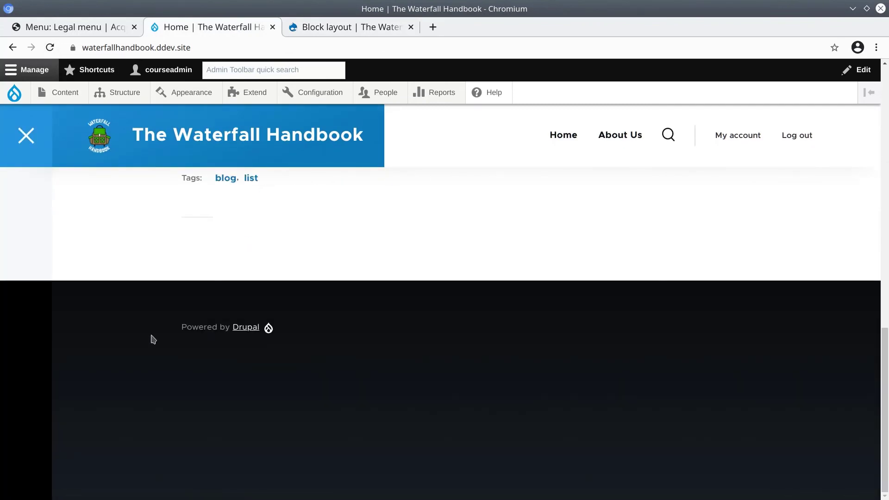
click(51, 48)
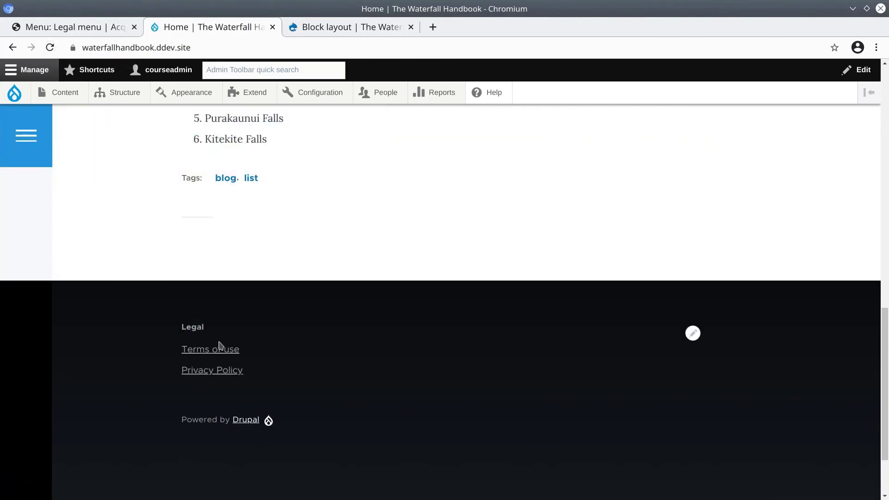
click(209, 354)
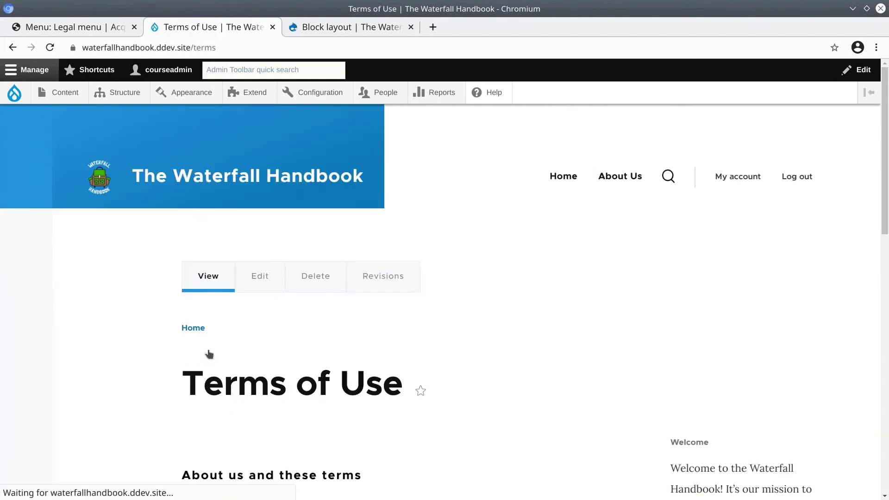
scroll(171, 346, down, 8)
scroll(164, 353, up, 5)
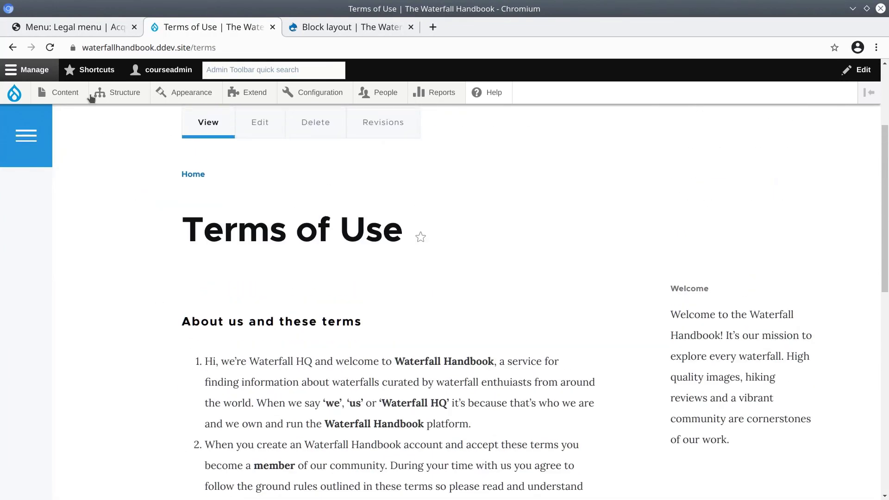
click(14, 48)
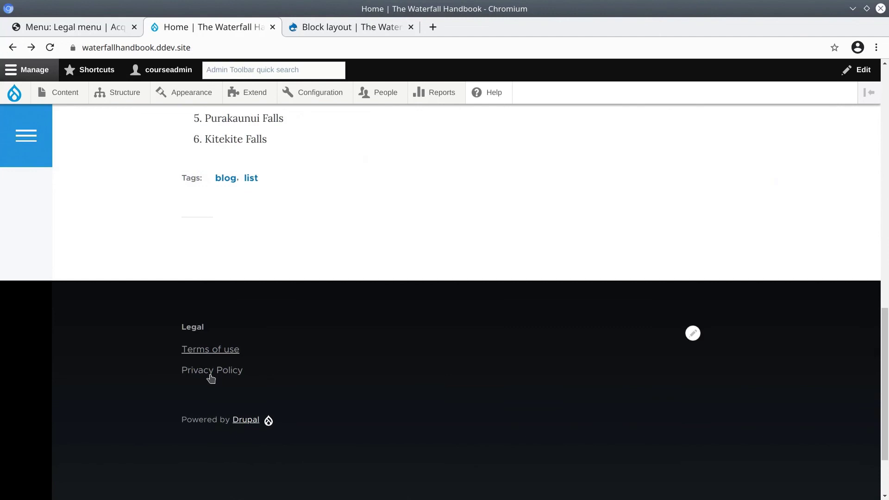
Follow the footer's Privacy Policy link, then check the About Us page footer.
click(211, 375)
scroll(153, 344, down, 3)
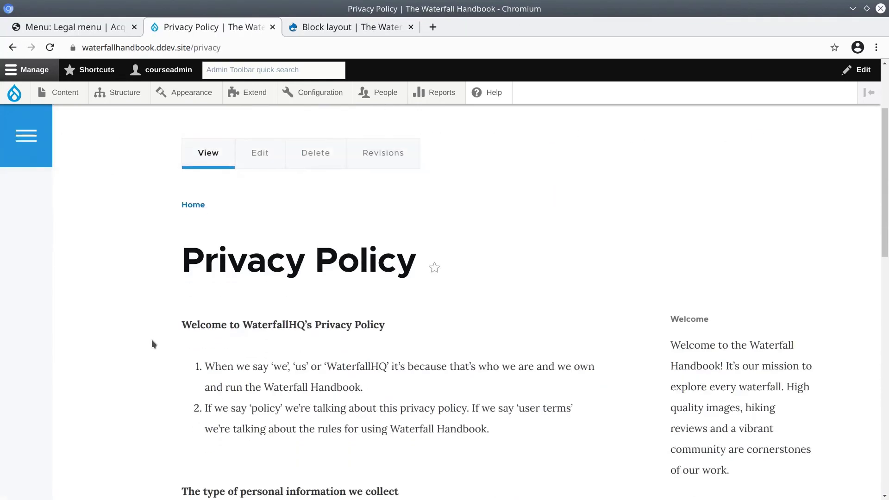
scroll(152, 343, down, 15)
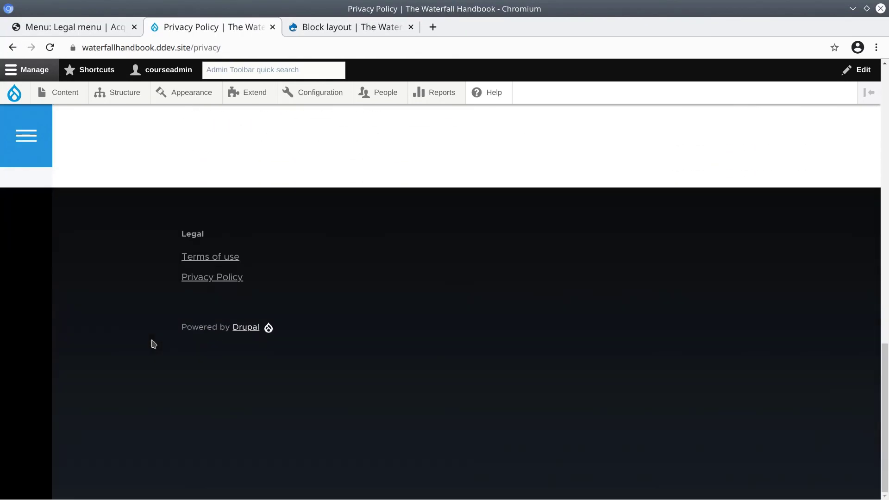
scroll(305, 366, up, 15)
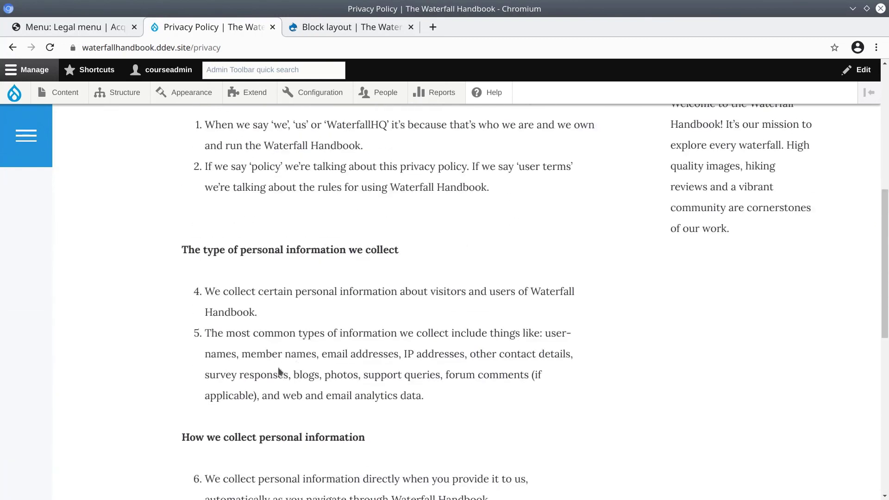
scroll(324, 352, up, 2)
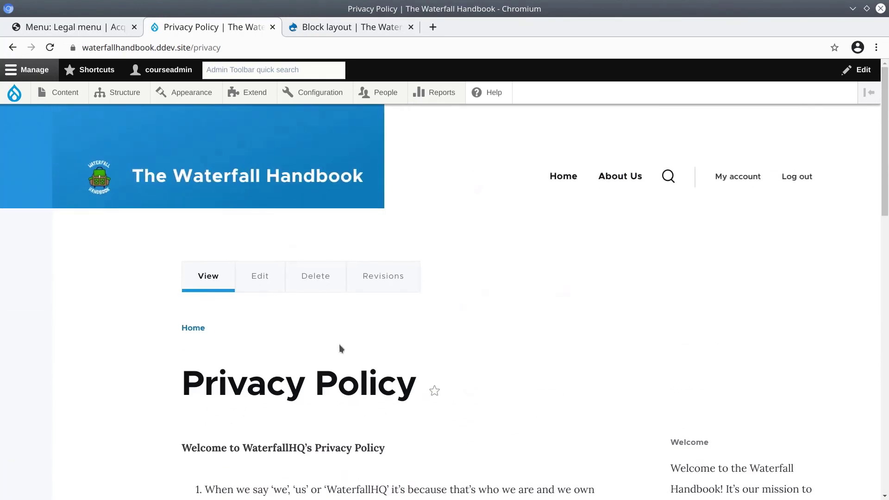
click(610, 185)
scroll(124, 341, down, 10)
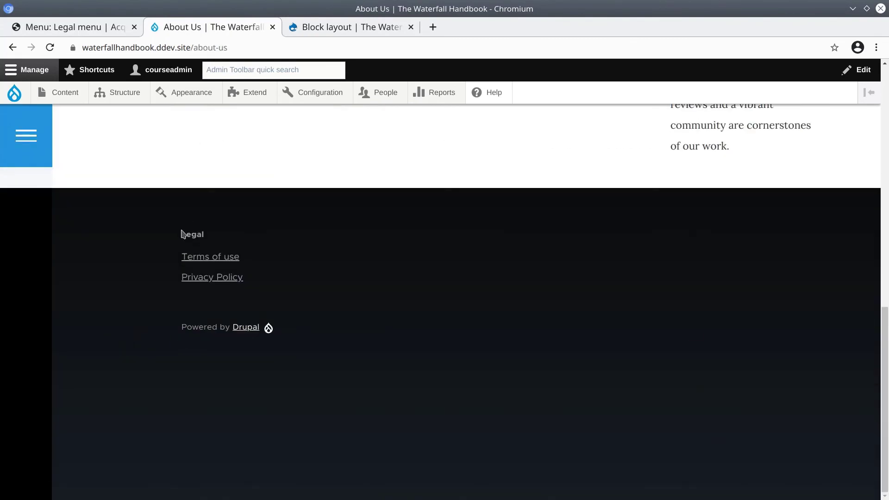
scroll(150, 298, up, 10)
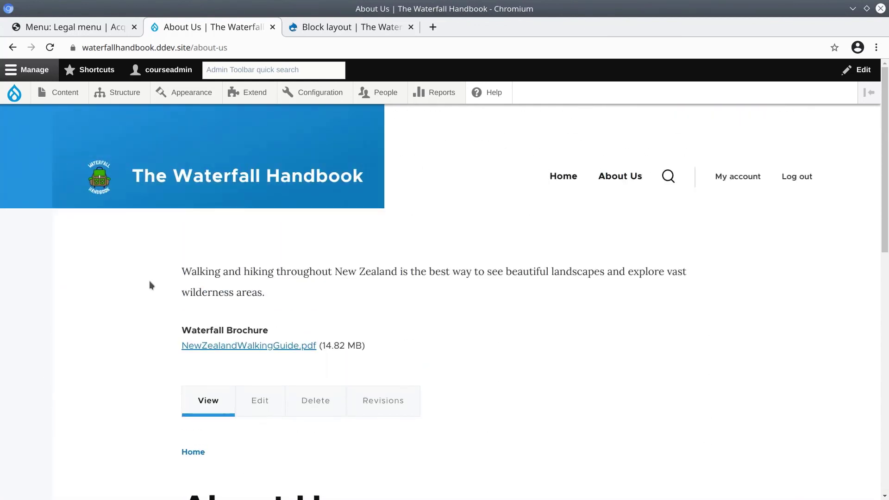
scroll(143, 292, down, 10)
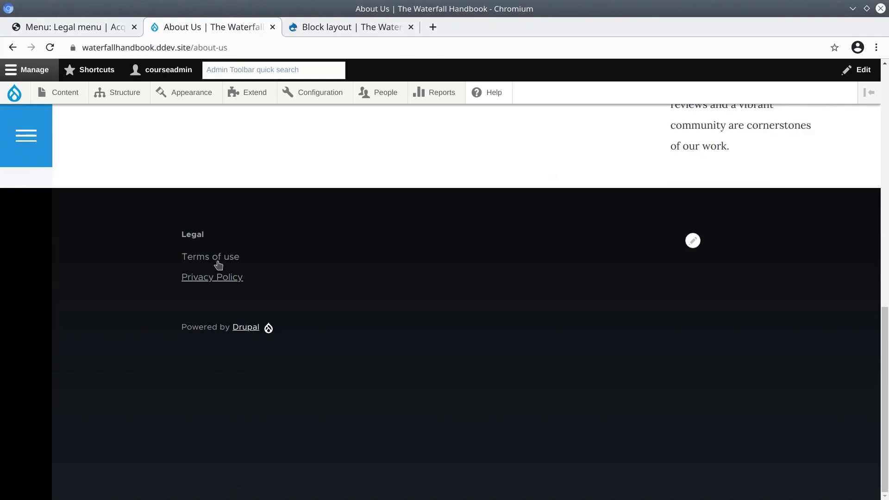